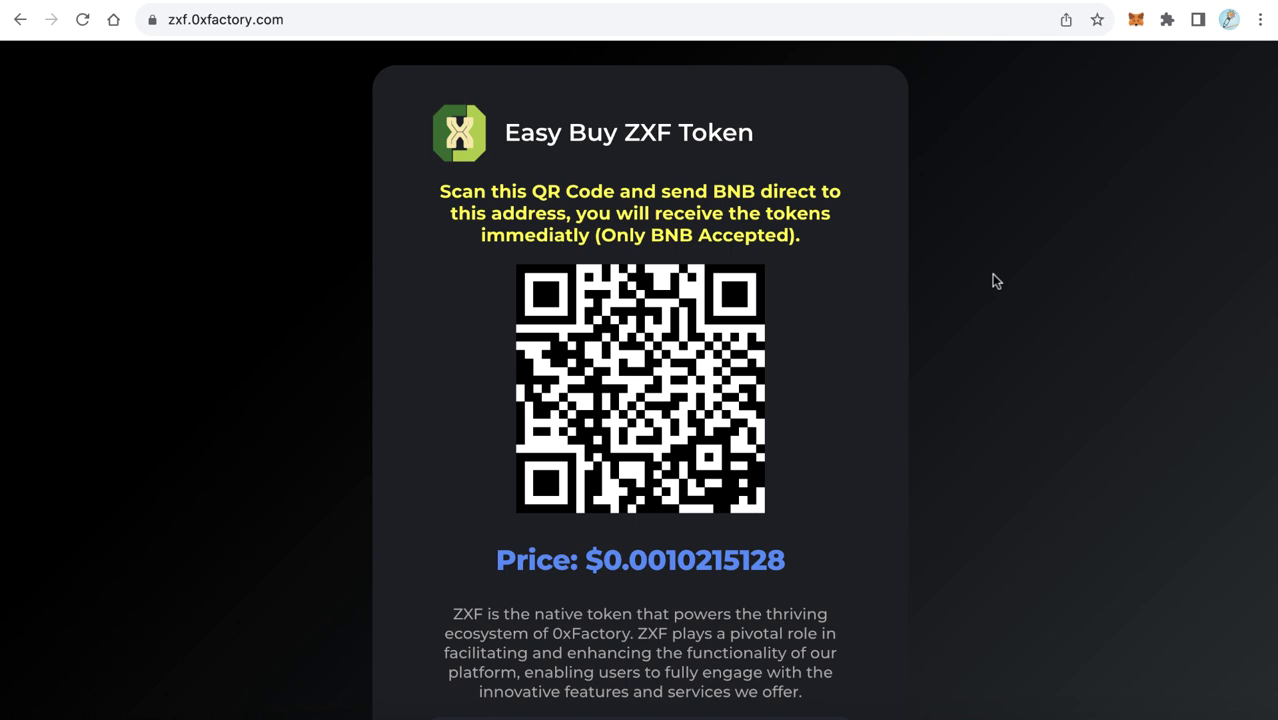
Step: Examine the ZXF purchase page's payment instructions, QR code, accepted currency and token price
scroll(995, 281, down, 3)
scroll(995, 281, up, 3)
drag(601, 234, 792, 244)
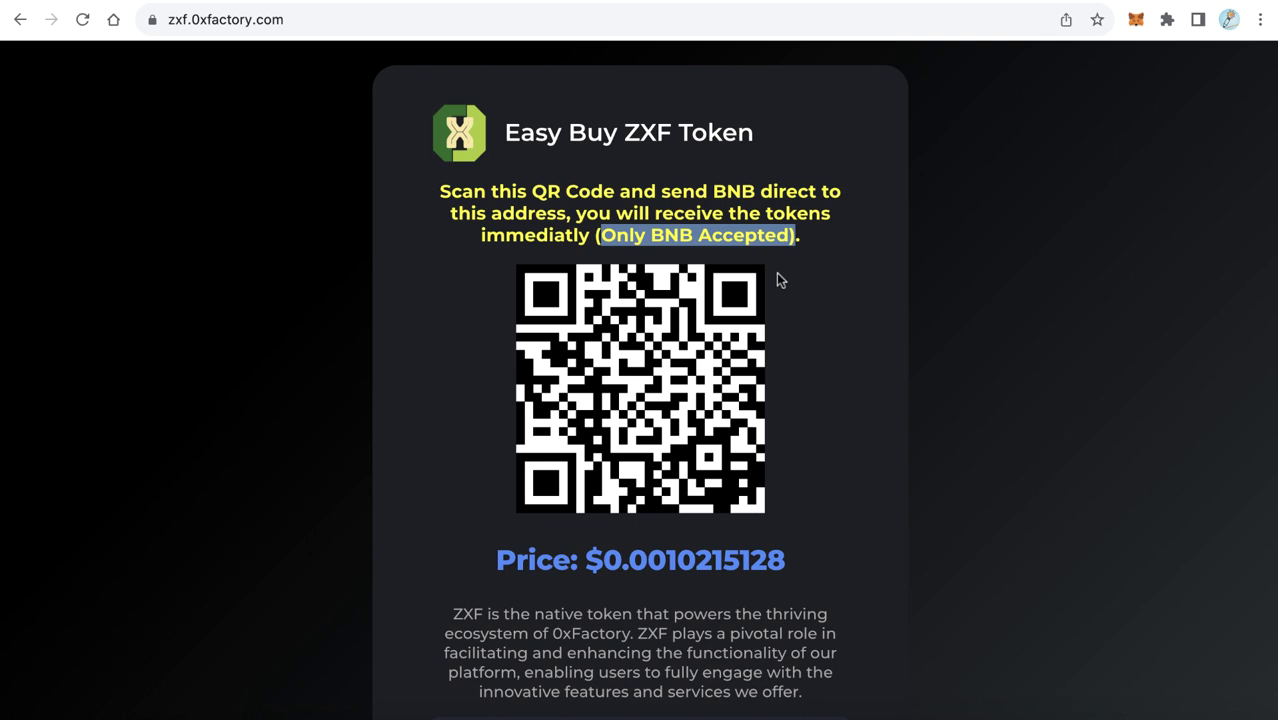
click(765, 310)
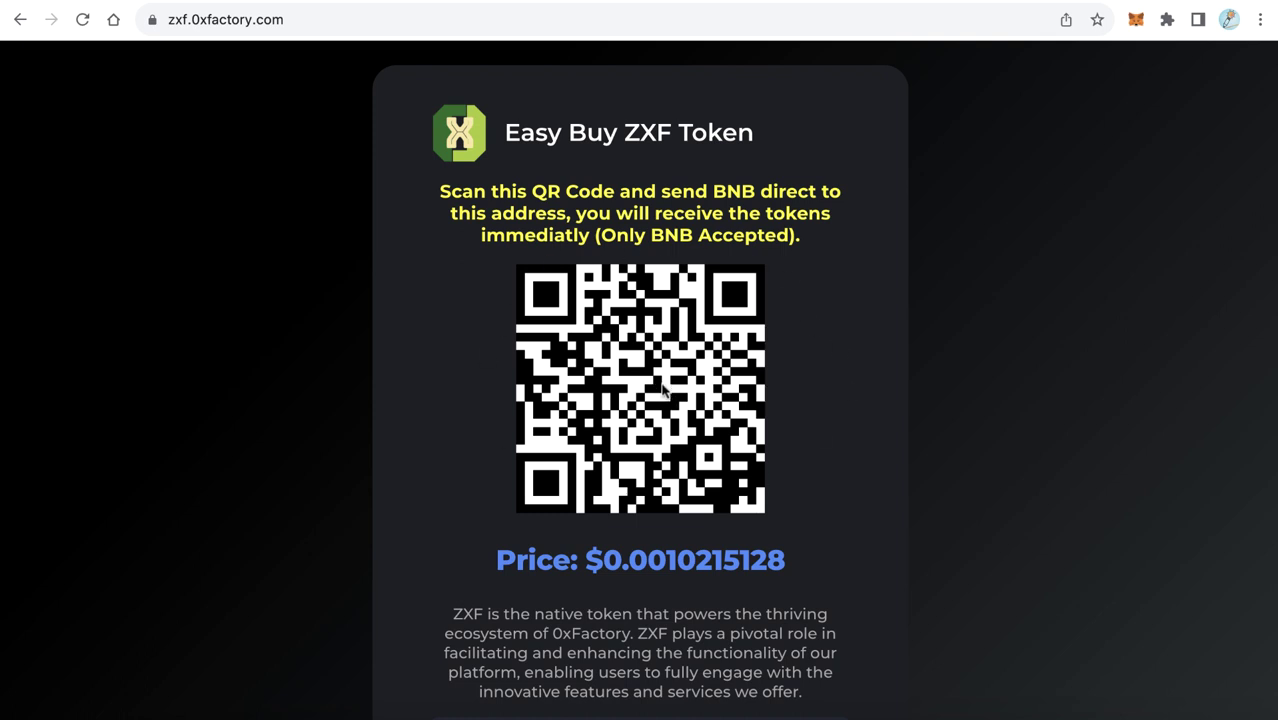
scroll(655, 385, down, 2)
mouse_move(525, 472)
mouse_down()
mouse_move(709, 472)
mouse_move(528, 473)
mouse_up()
click(736, 477)
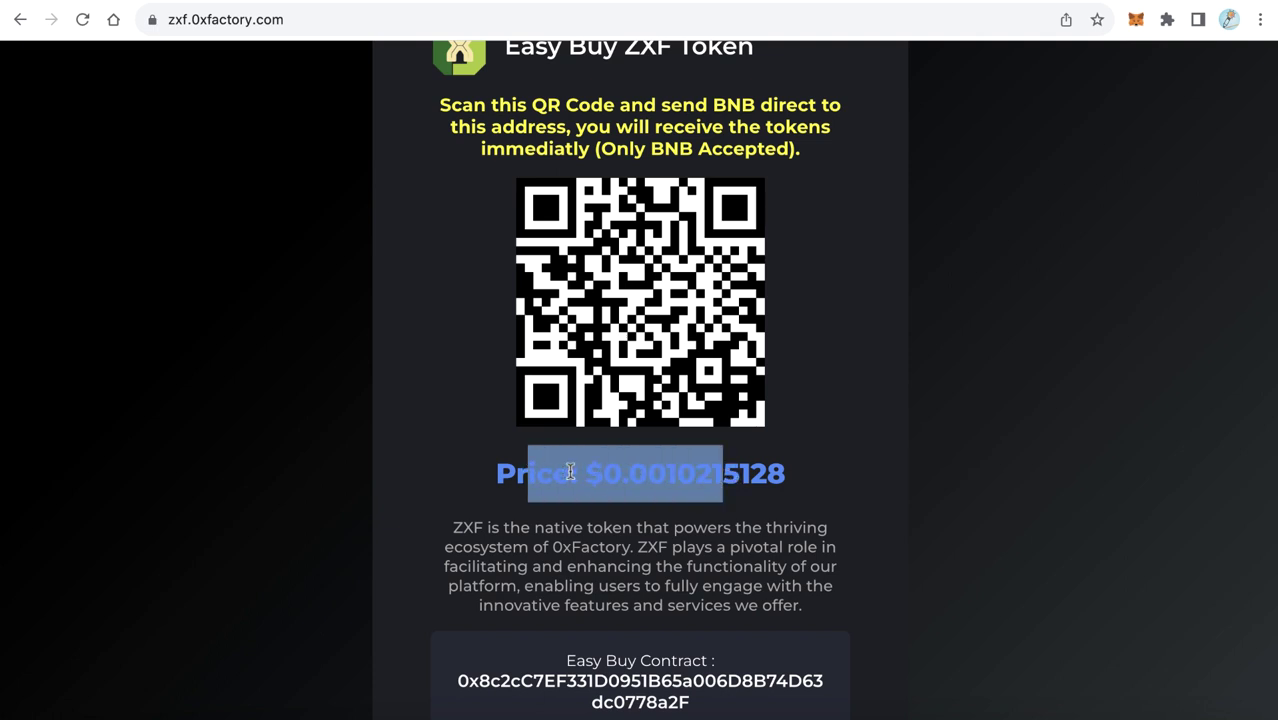
scroll(590, 470, down, 2)
scroll(590, 470, up, 1)
scroll(590, 470, up, 3)
click(720, 270)
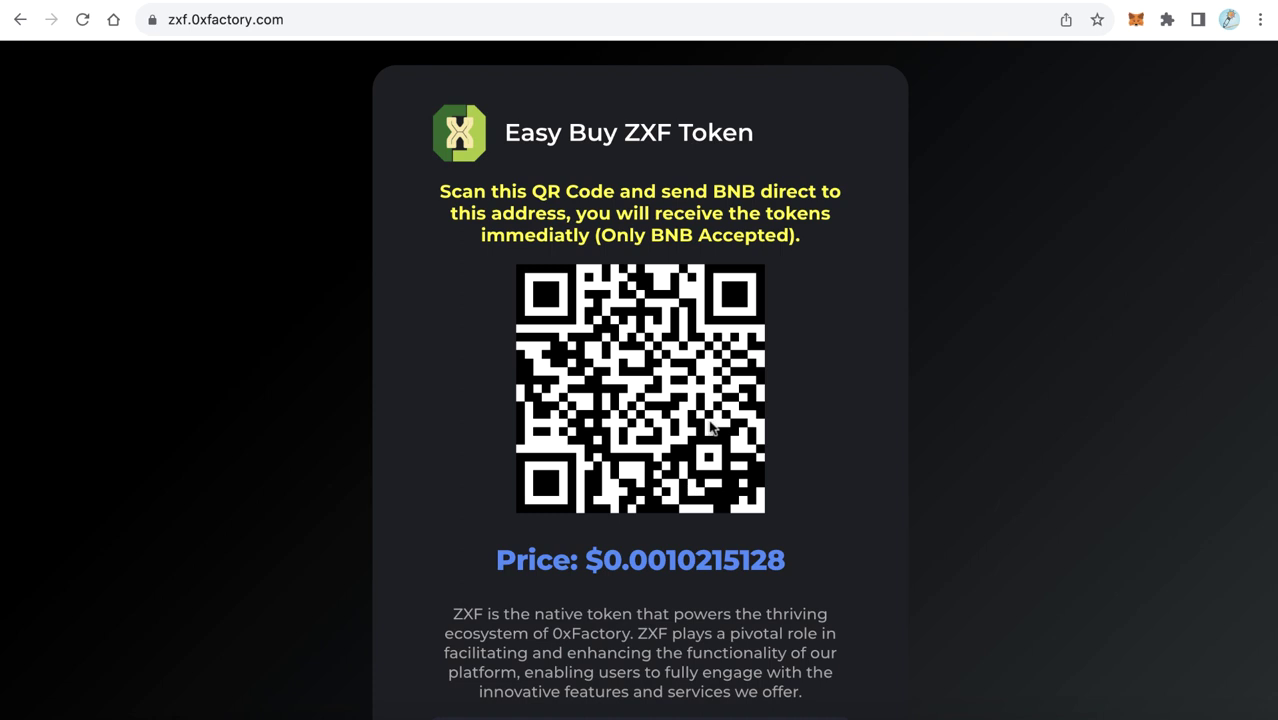
drag(616, 238, 778, 242)
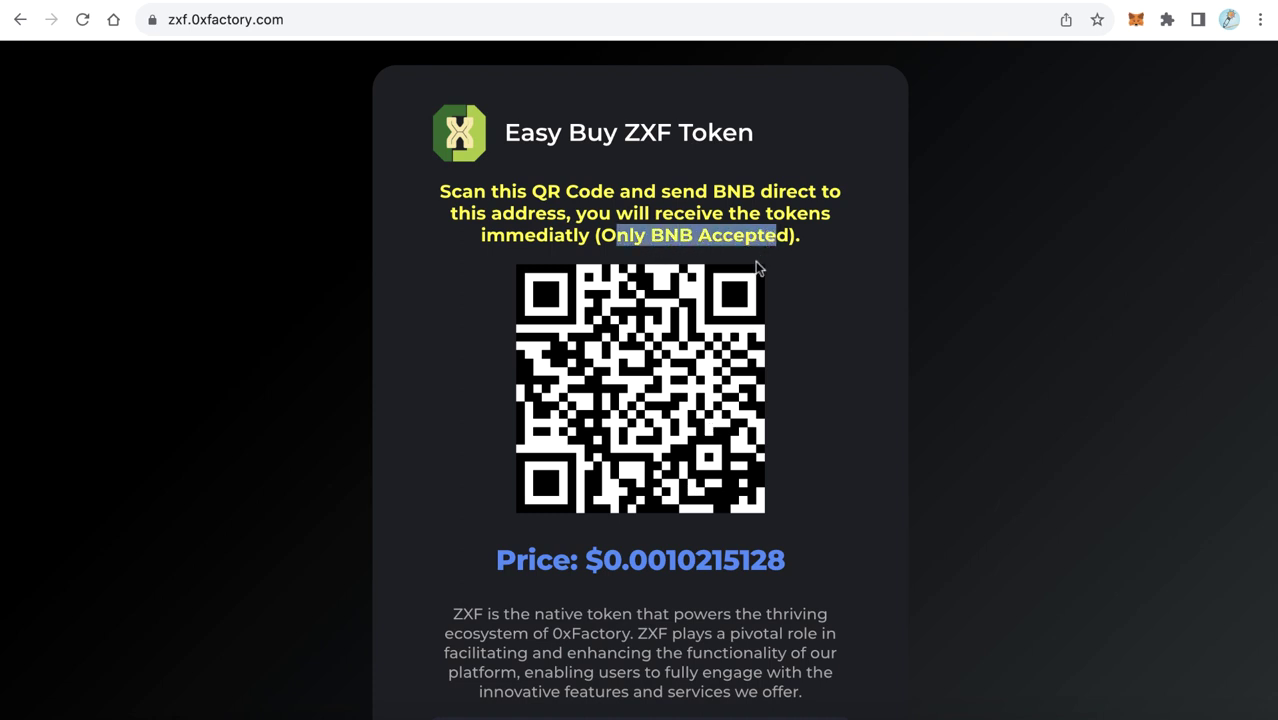
Step: Review the Easy Buy contract address and the ZXF token heading on the purchase page
scroll(631, 440, down, 3)
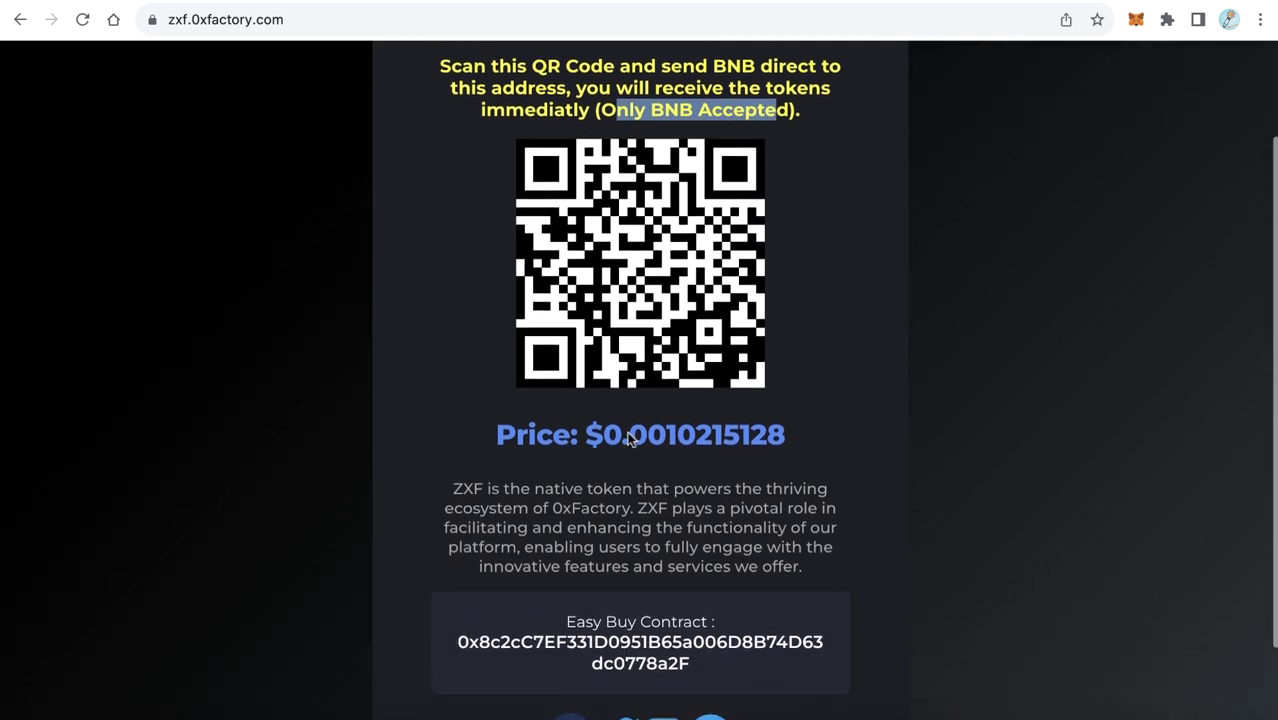
click(640, 590)
double_click(648, 593)
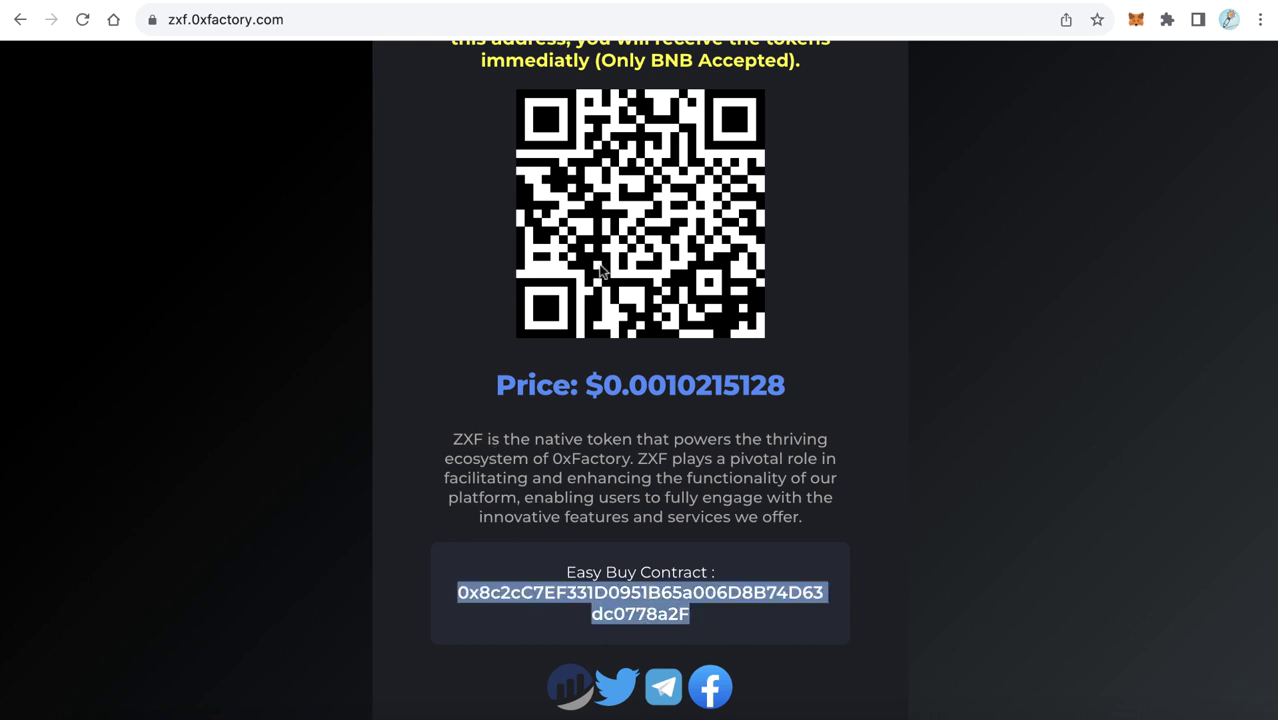
scroll(618, 242, up, 3)
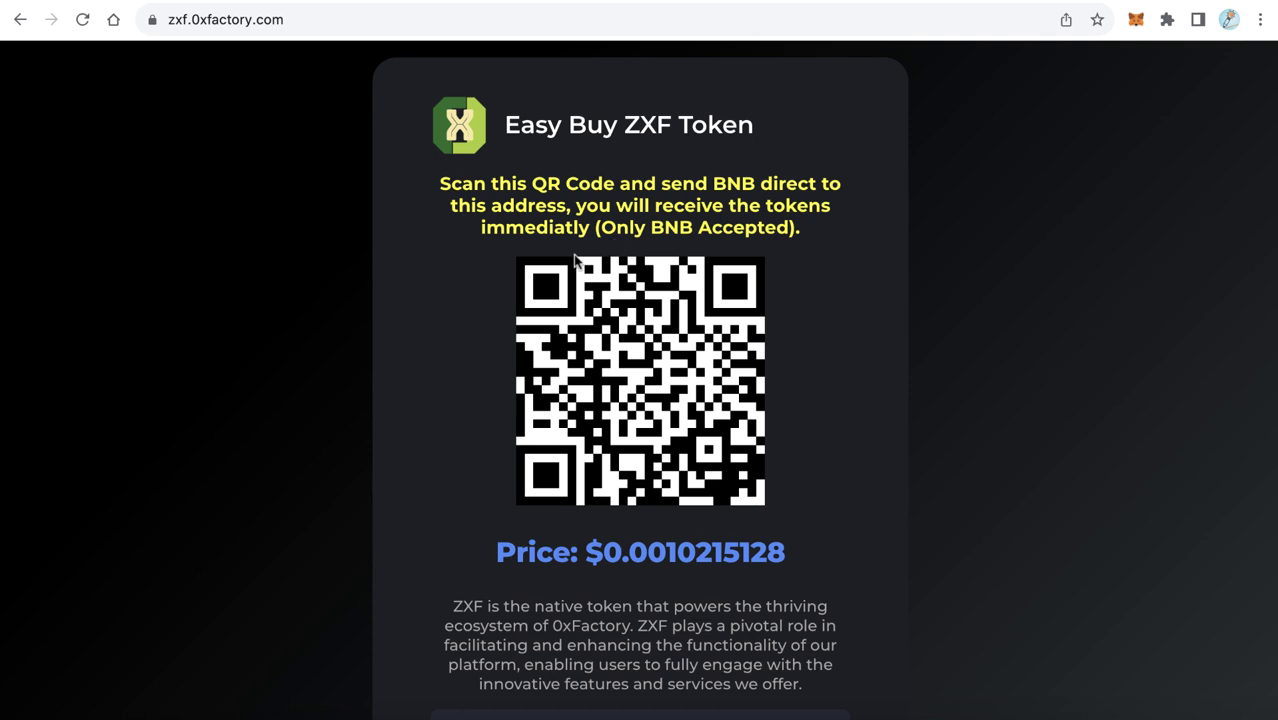
scroll(553, 516, down, 1)
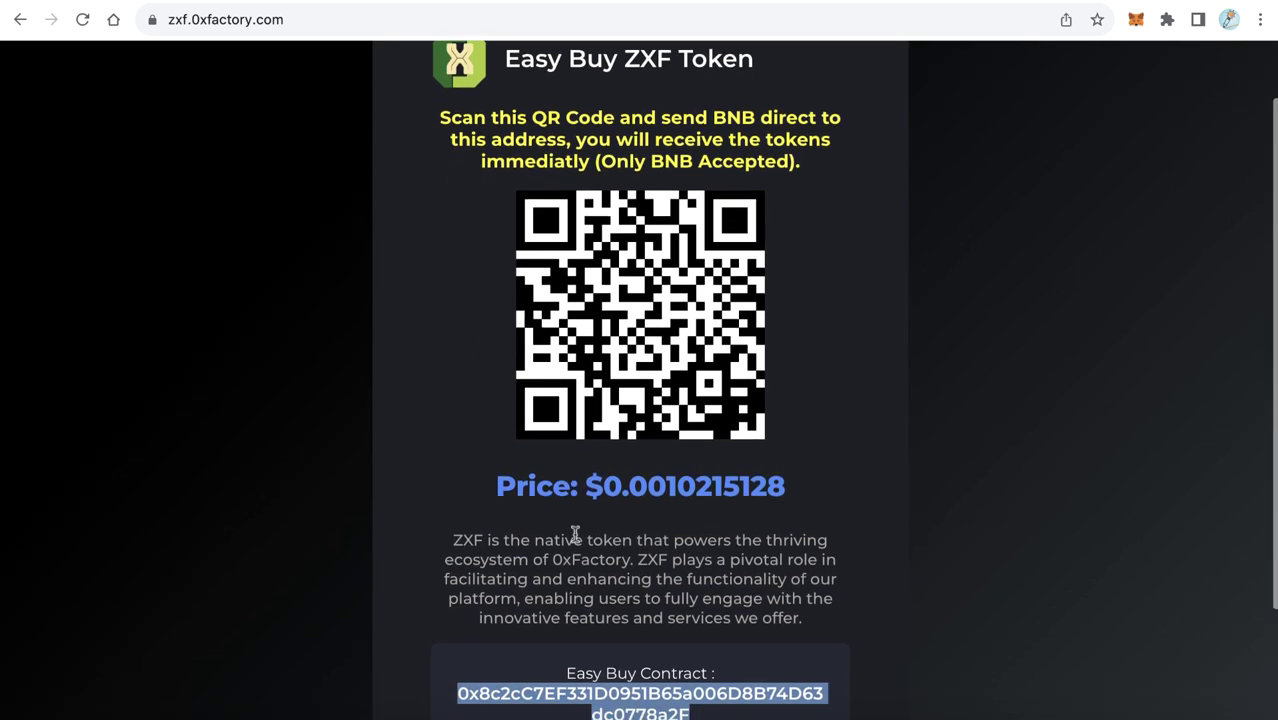
scroll(670, 570, up, 1)
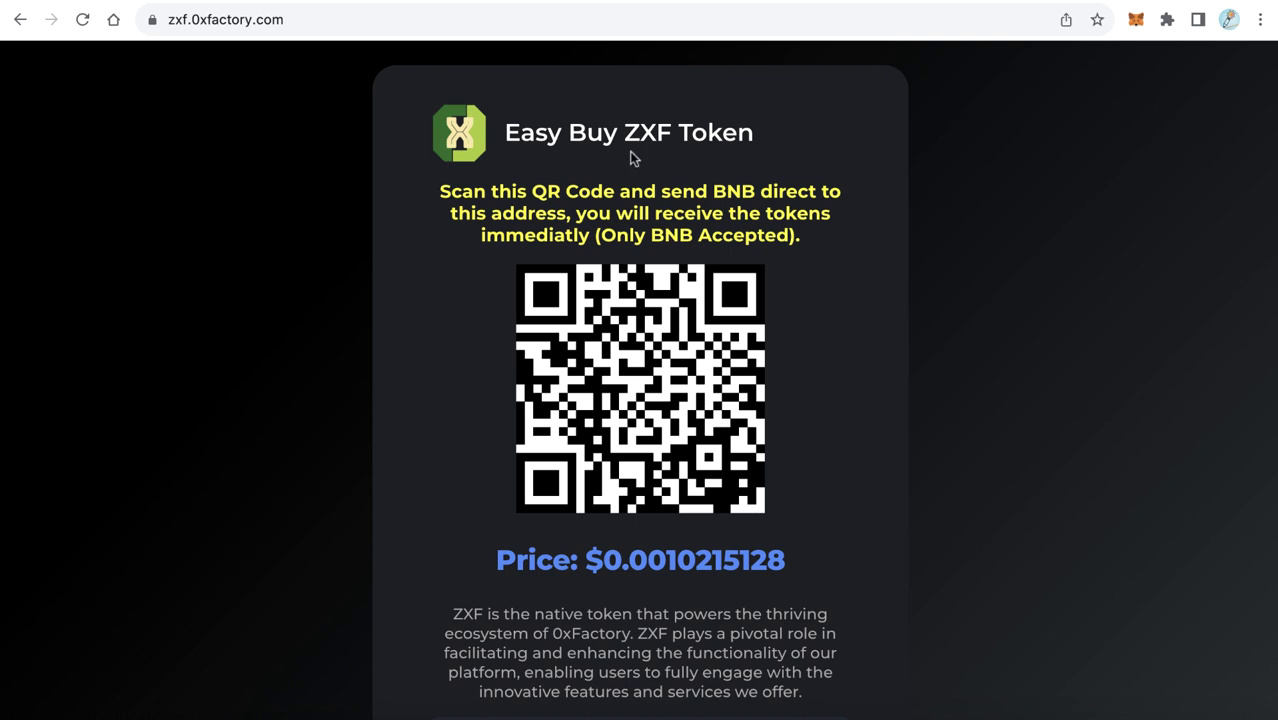
drag(722, 132, 601, 125)
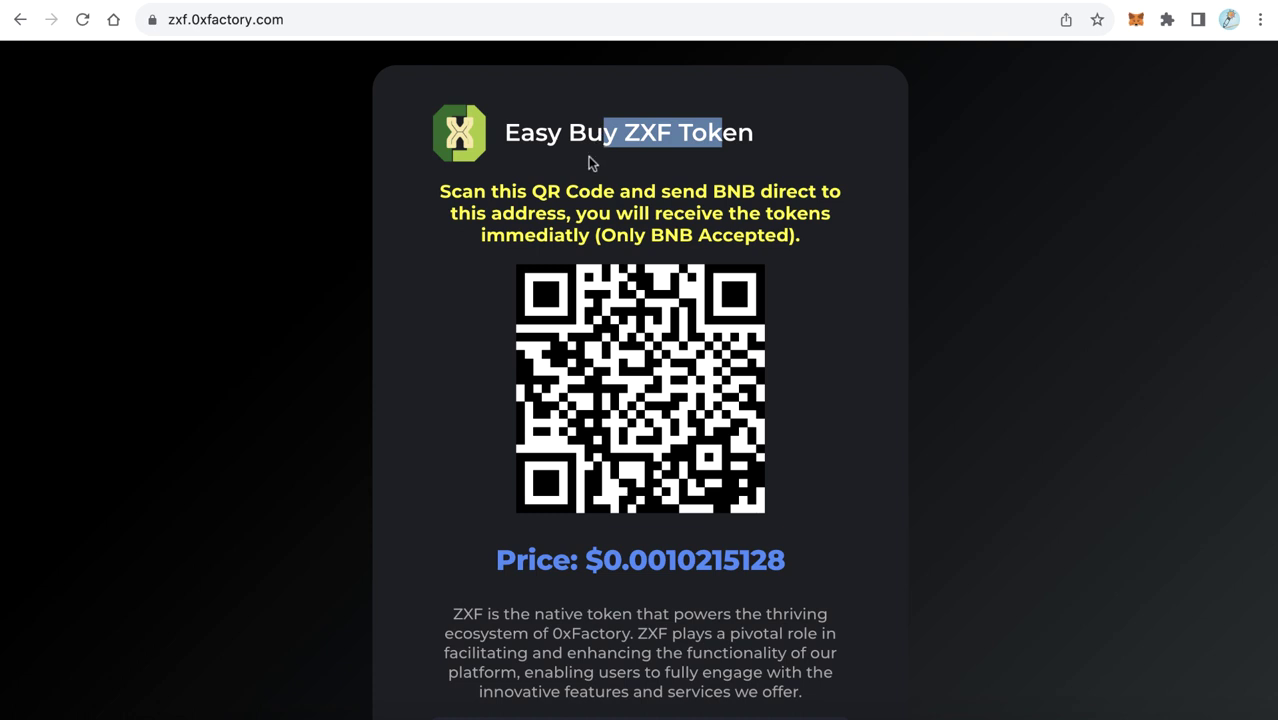
click(588, 160)
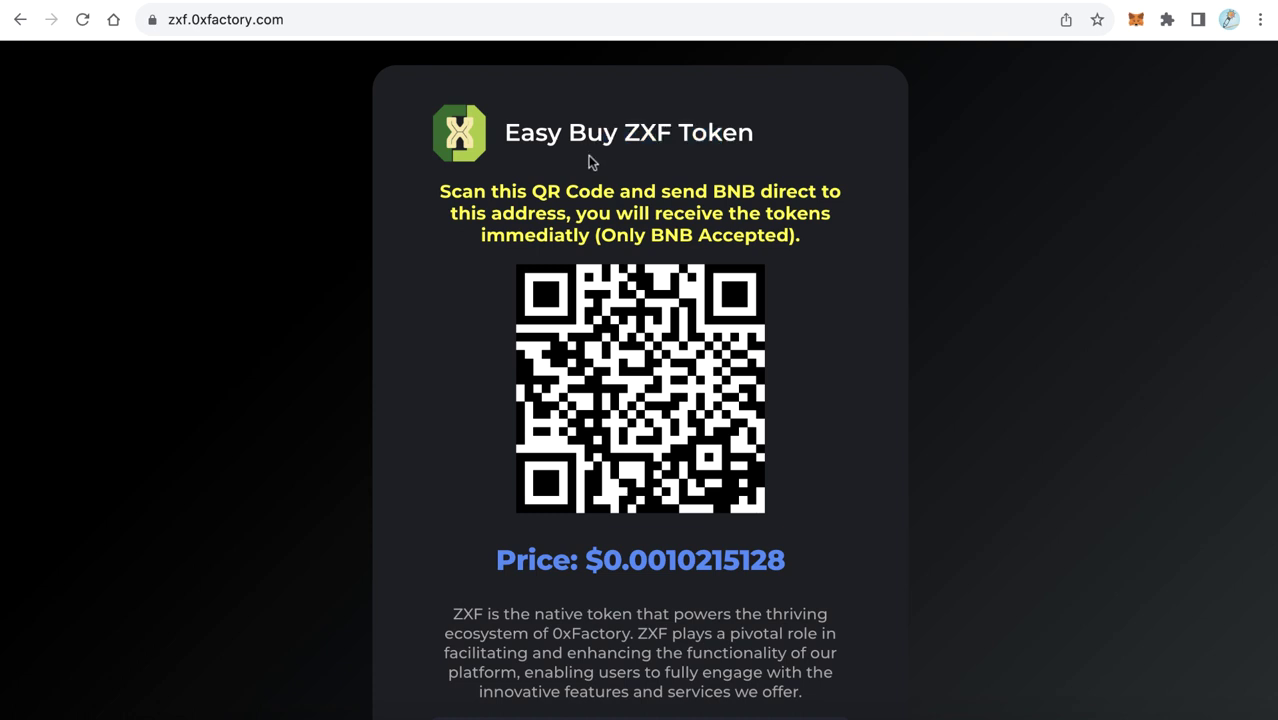
Step: Check the BNB and ZXF balances of the Test account in the MetaMask wallet
click(1137, 22)
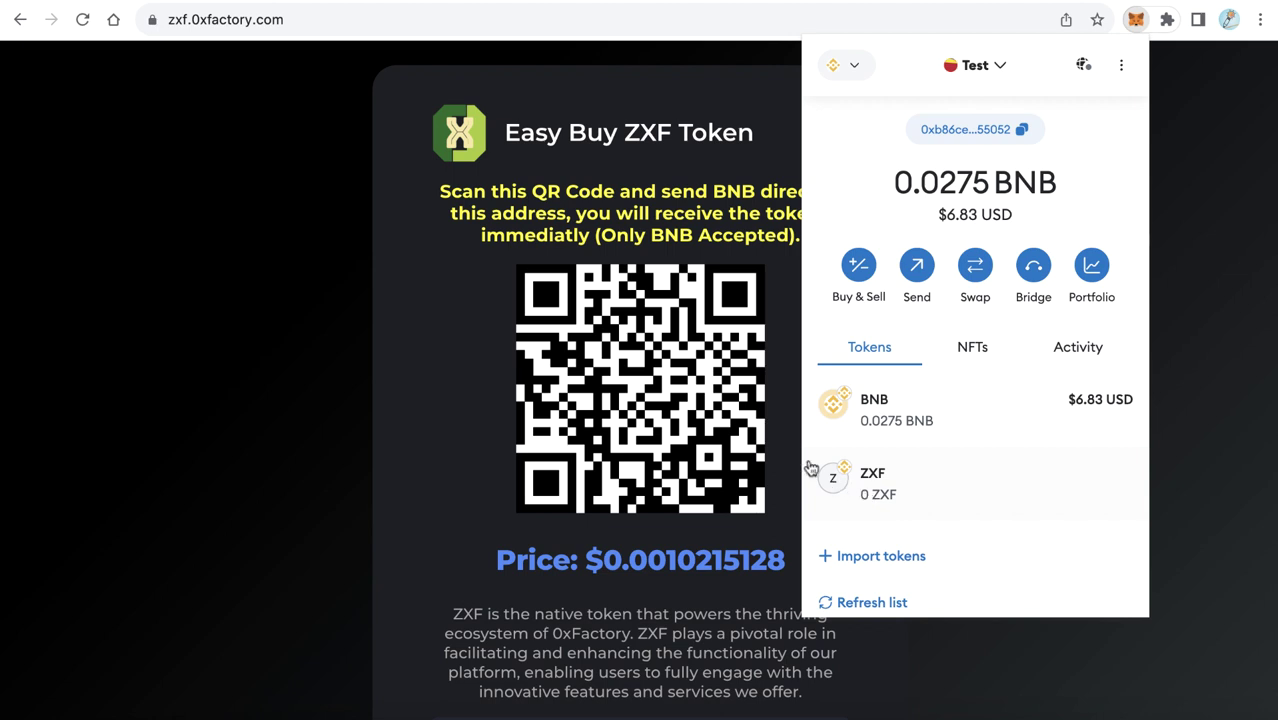
click(778, 440)
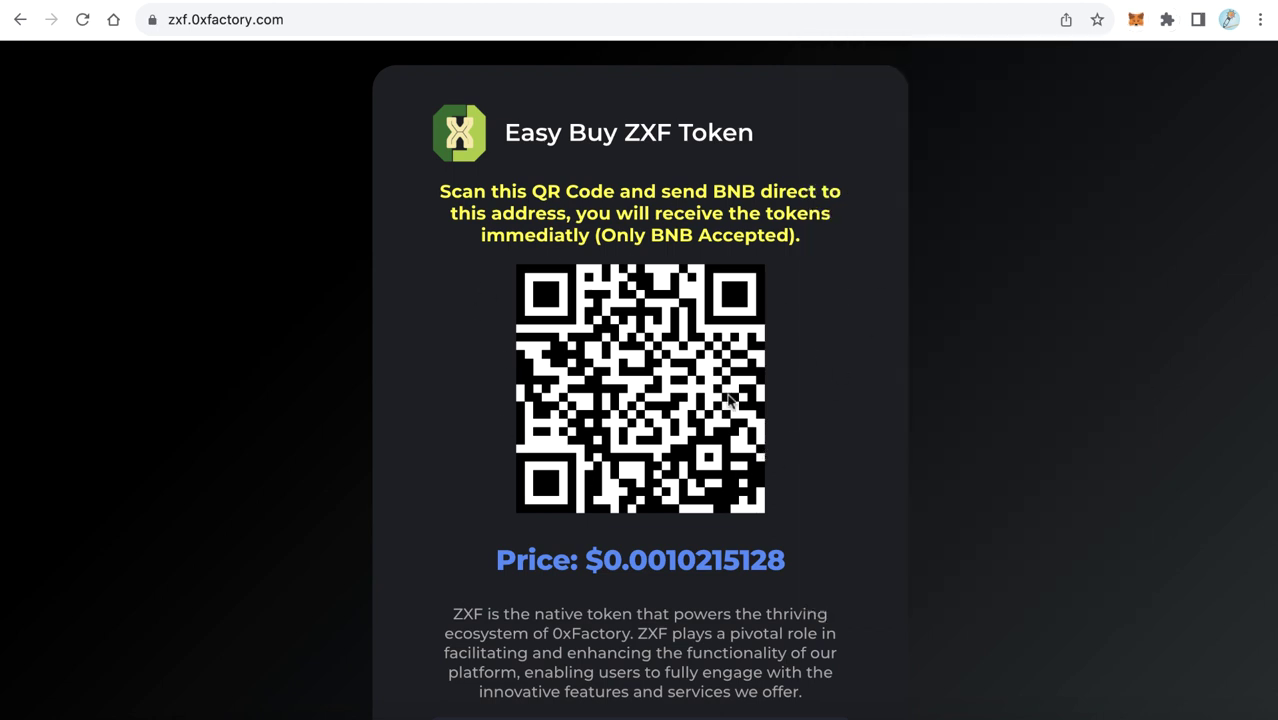
scroll(697, 337, down, 3)
scroll(697, 337, up, 3)
Step: Copy the Easy Buy contract address from the ZXF purchase page
click(1136, 21)
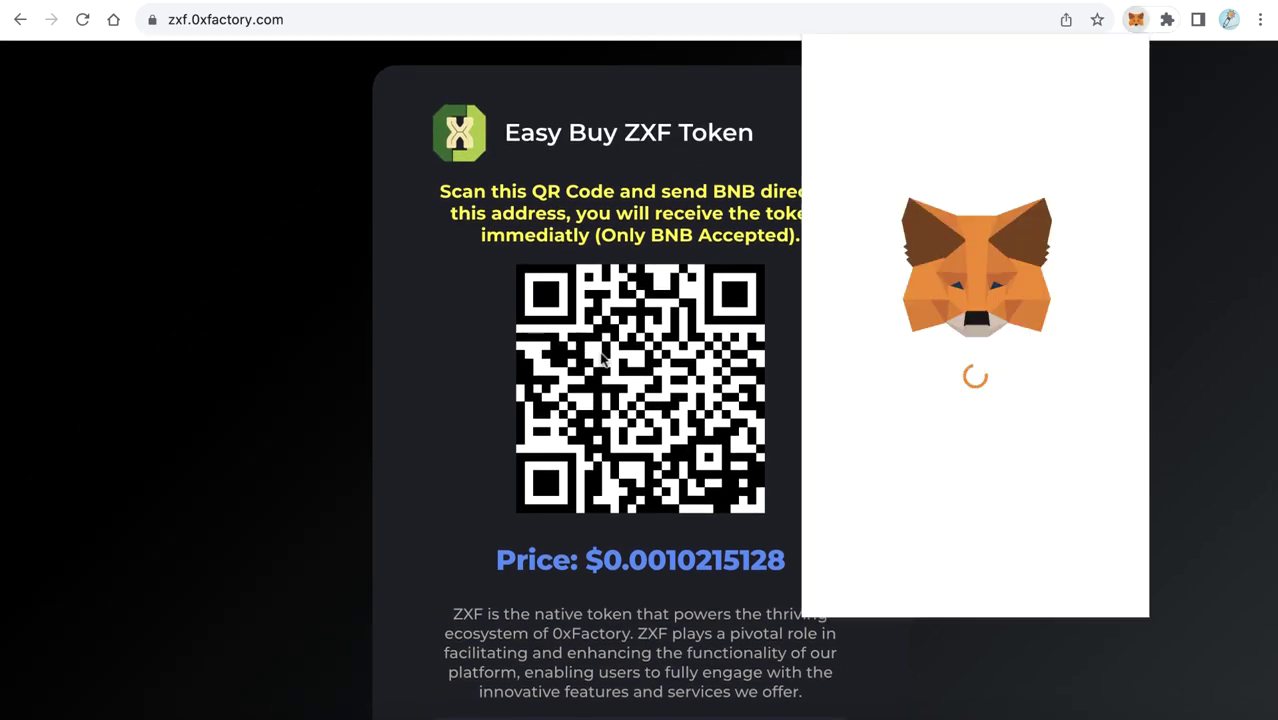
scroll(655, 318, down, 5)
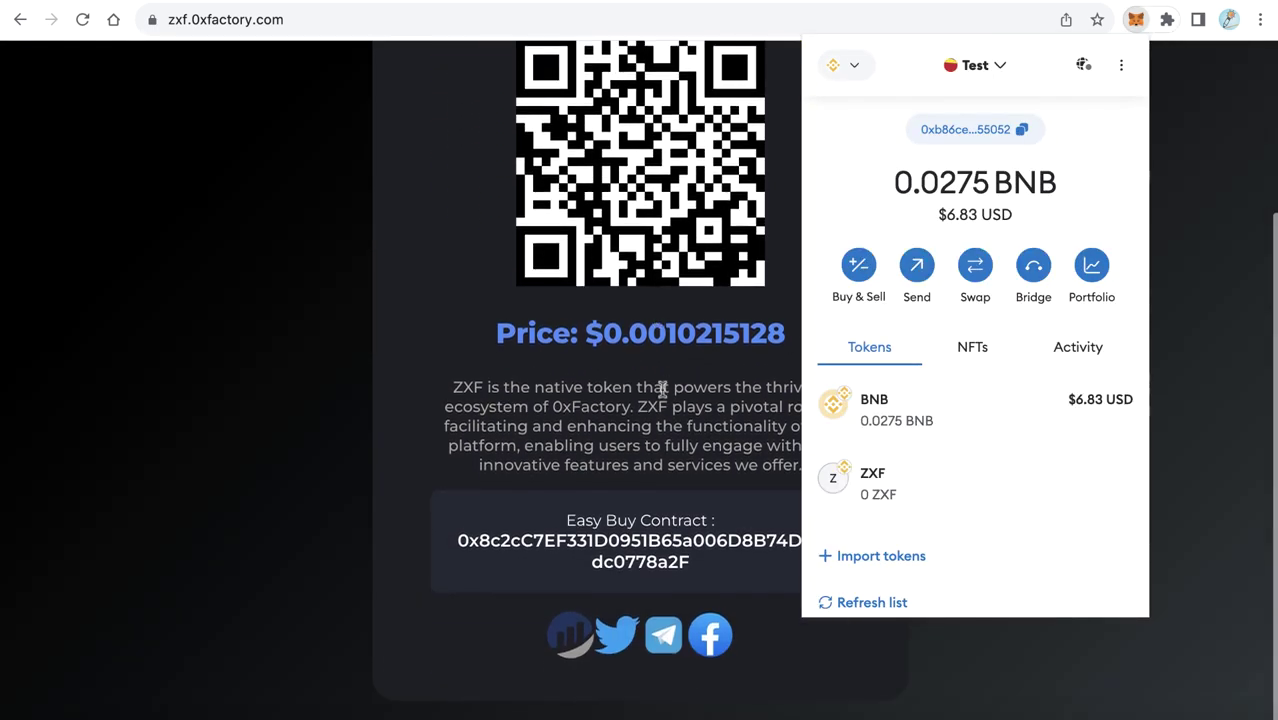
click(661, 390)
double_click(639, 546)
key(super+c)
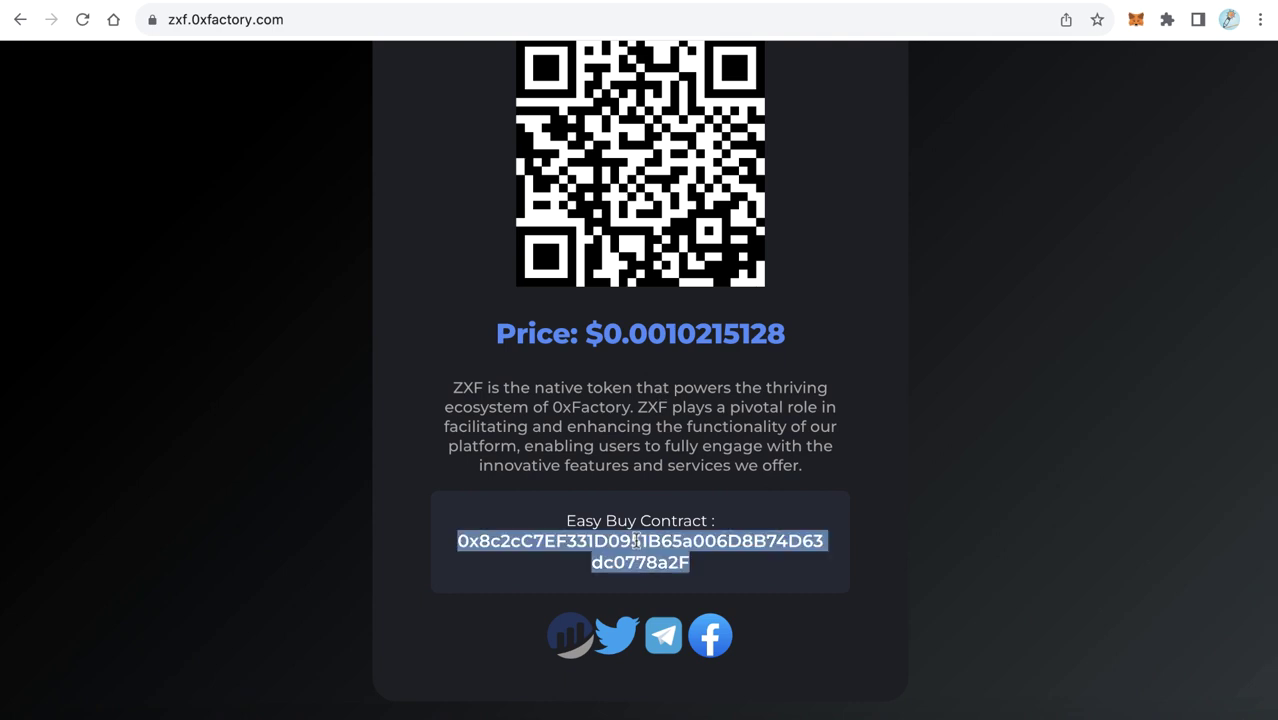
triple_click(637, 542)
double_click(637, 542)
scroll(860, 305, up, 5)
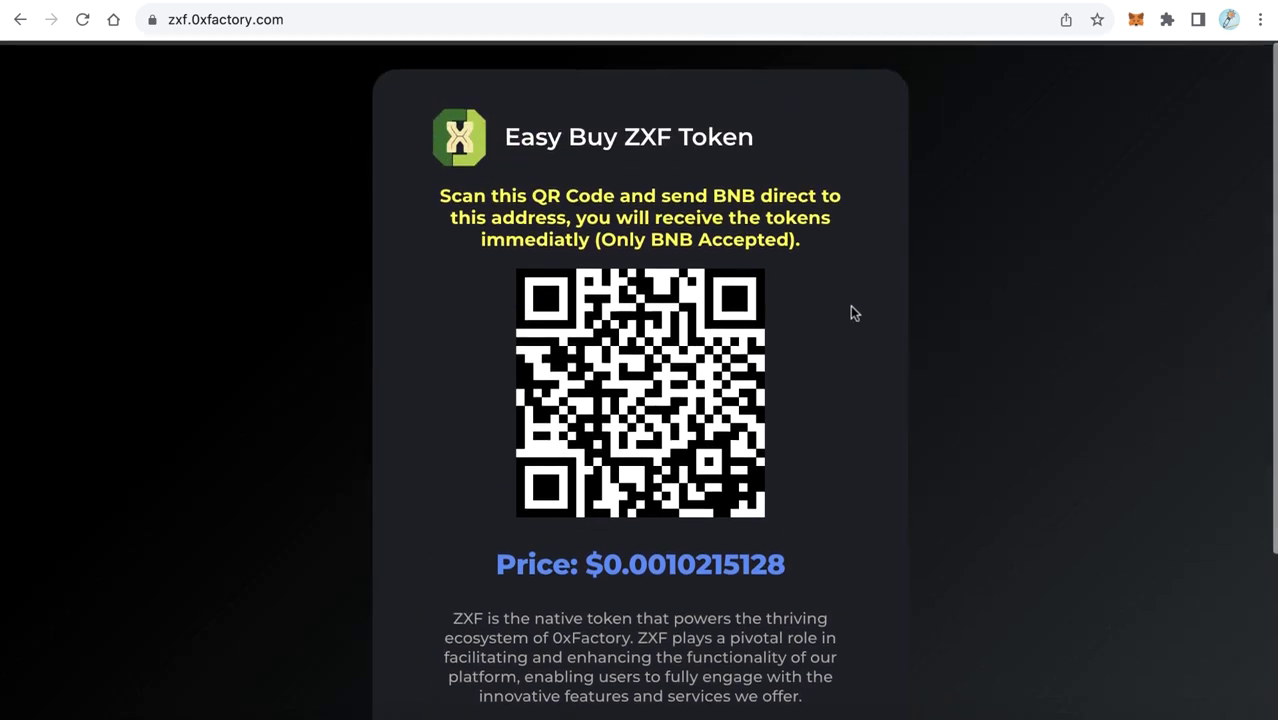
Step: Start a BNB transfer from the Test account in MetaMask with the copied Easy Buy contract address as recipient
click(1134, 22)
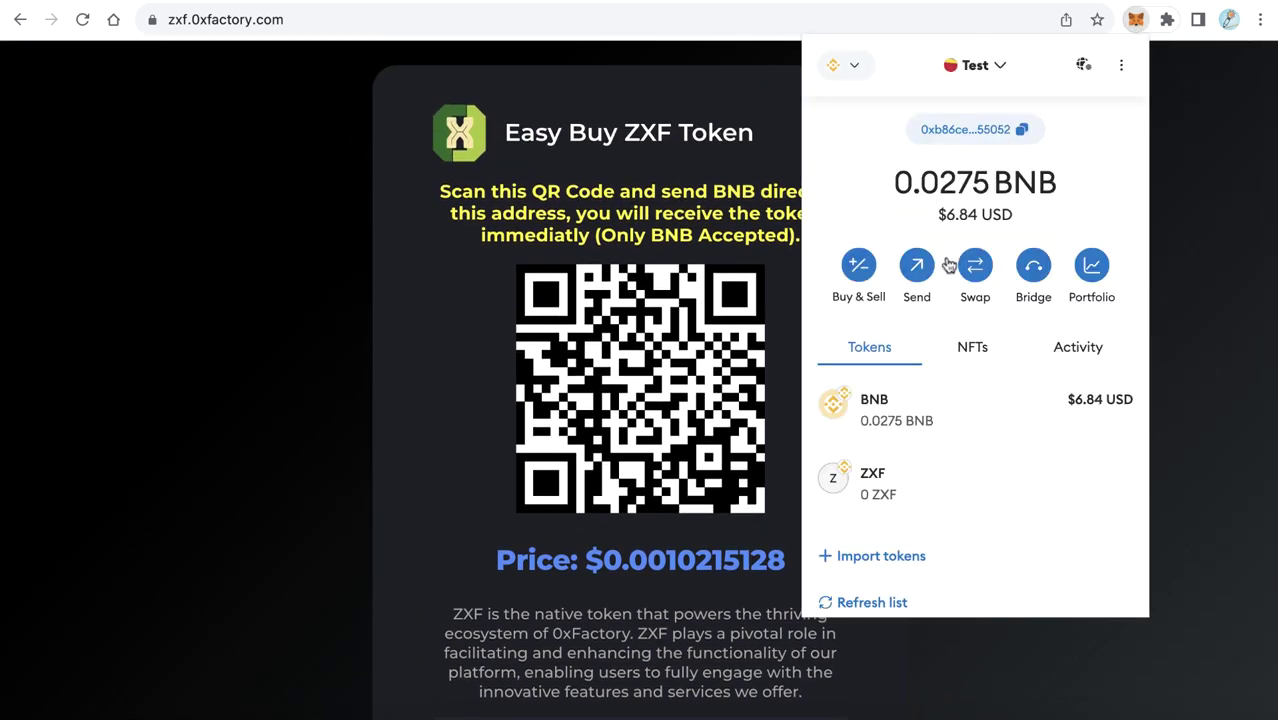
click(888, 404)
click(918, 310)
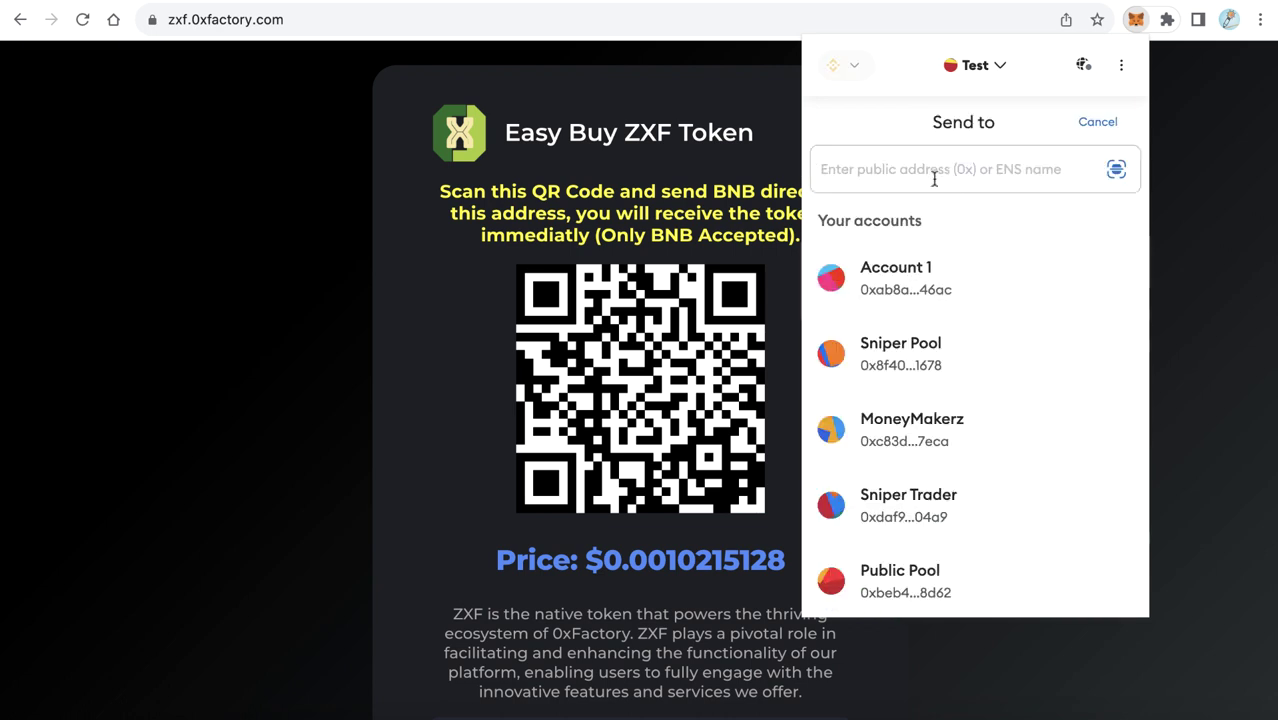
key(super+v)
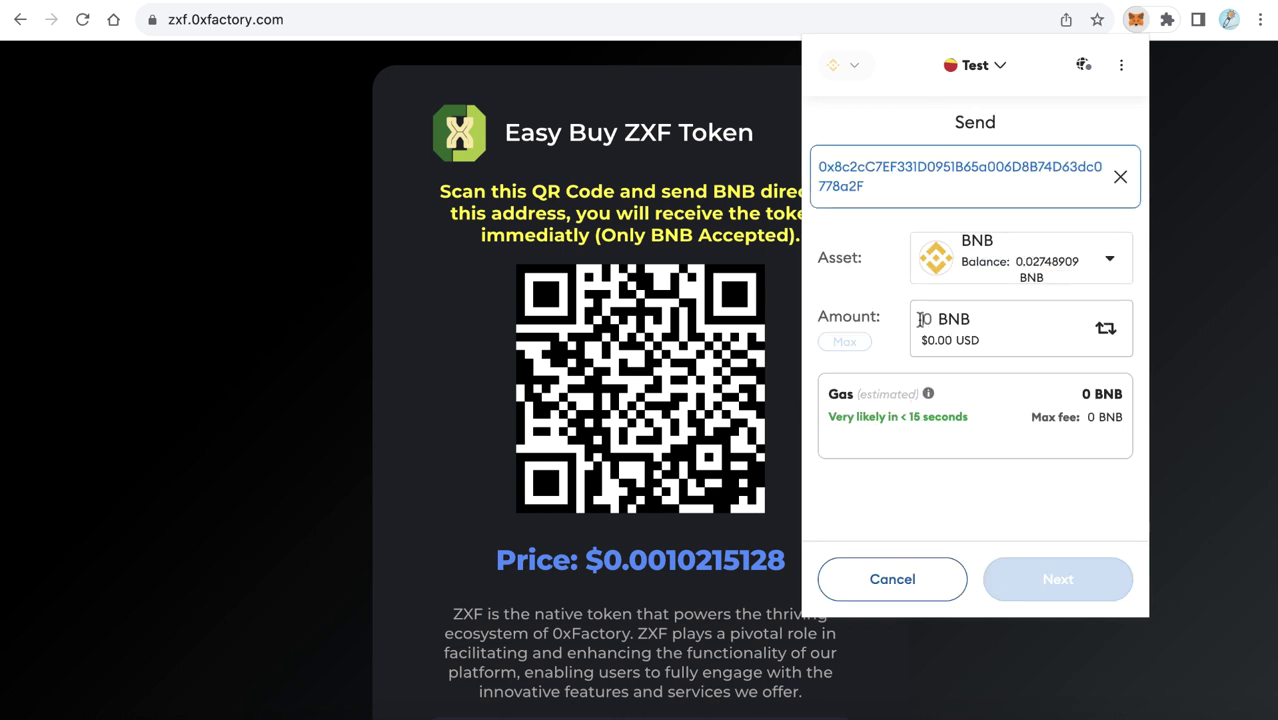
Step: Set the transfer amount to 0.005 BNB, confirm the transaction and close the wallet
click(918, 319)
text(.005)
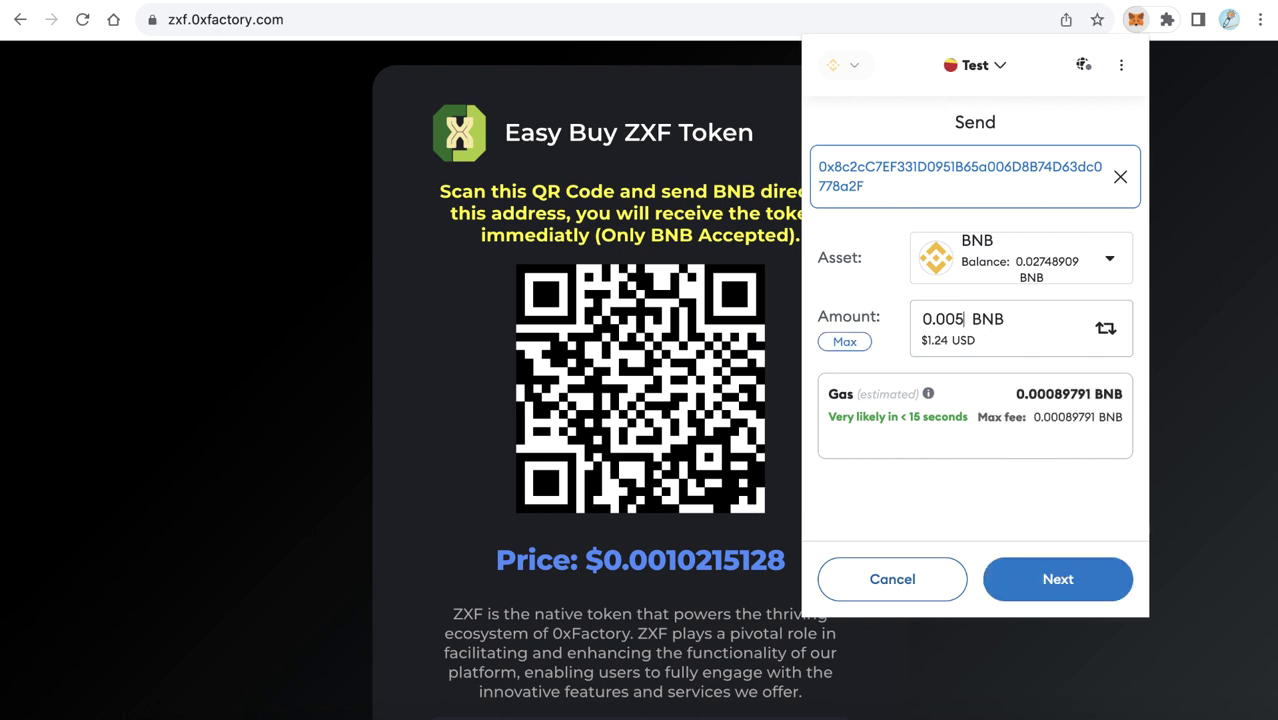
click(1050, 574)
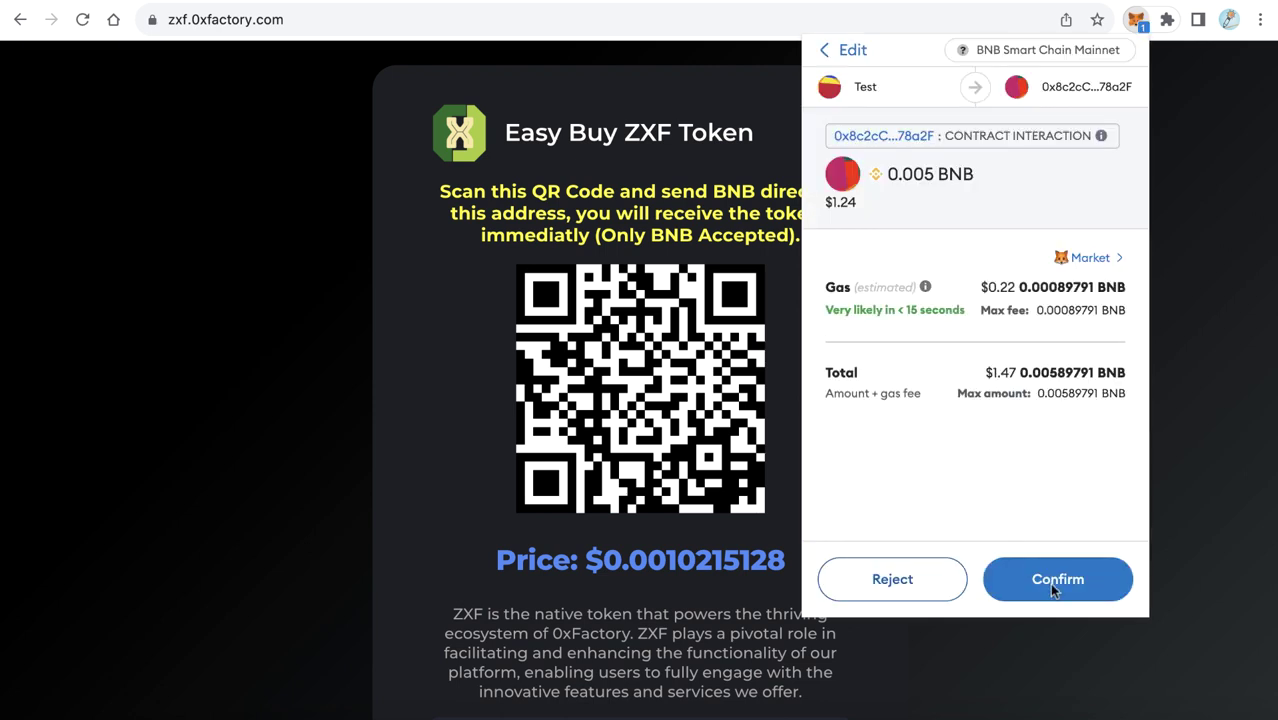
click(1057, 598)
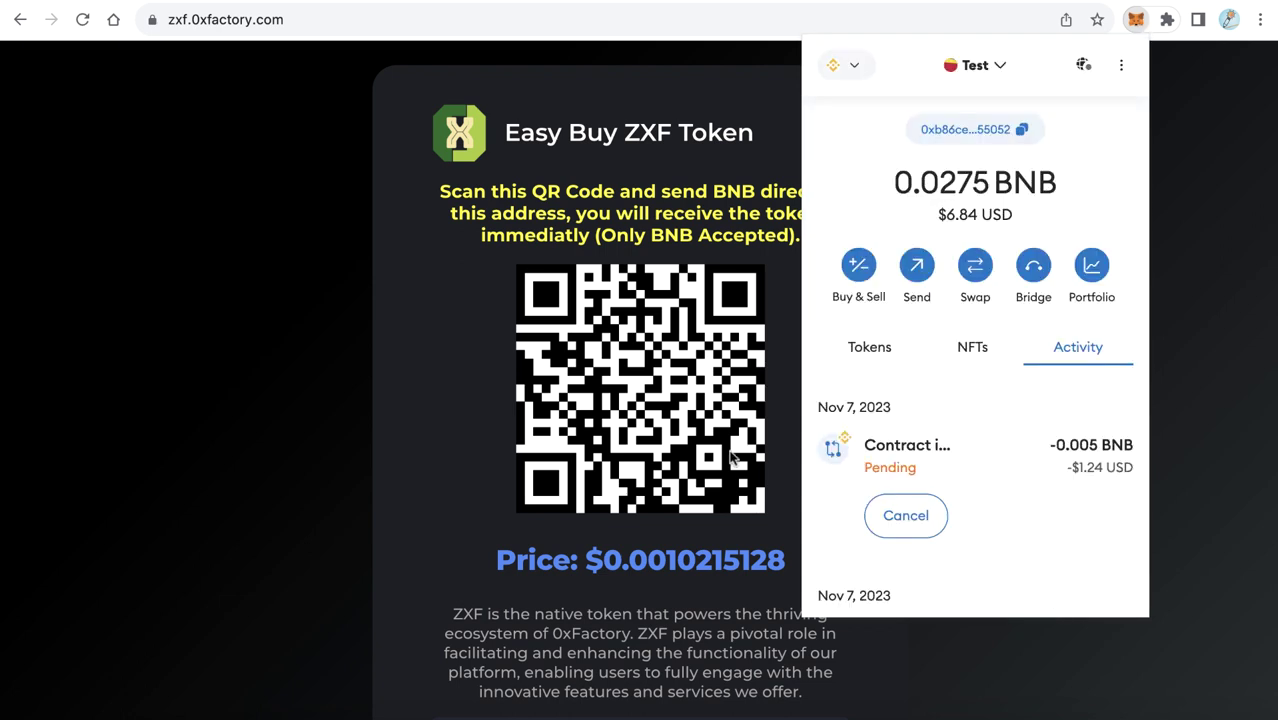
click(645, 402)
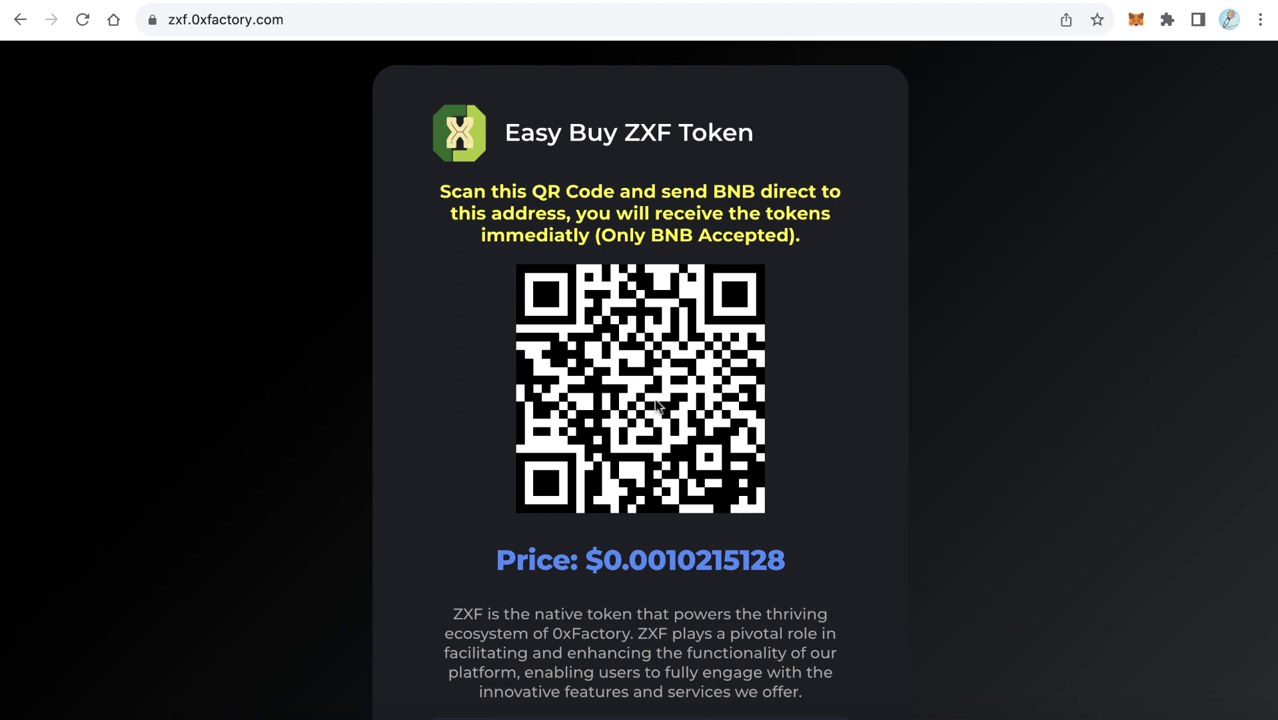
scroll(655, 405, down, 2)
scroll(655, 404, up, 2)
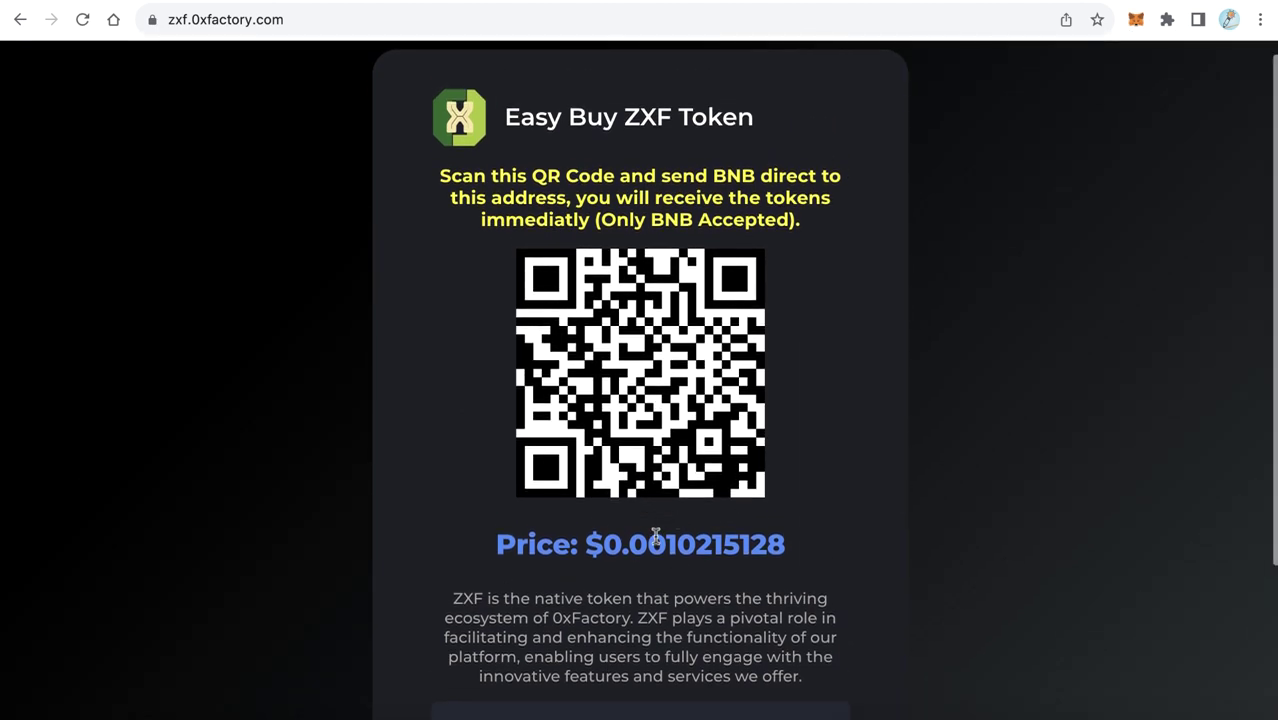
scroll(656, 535, down, 2)
scroll(655, 535, up, 2)
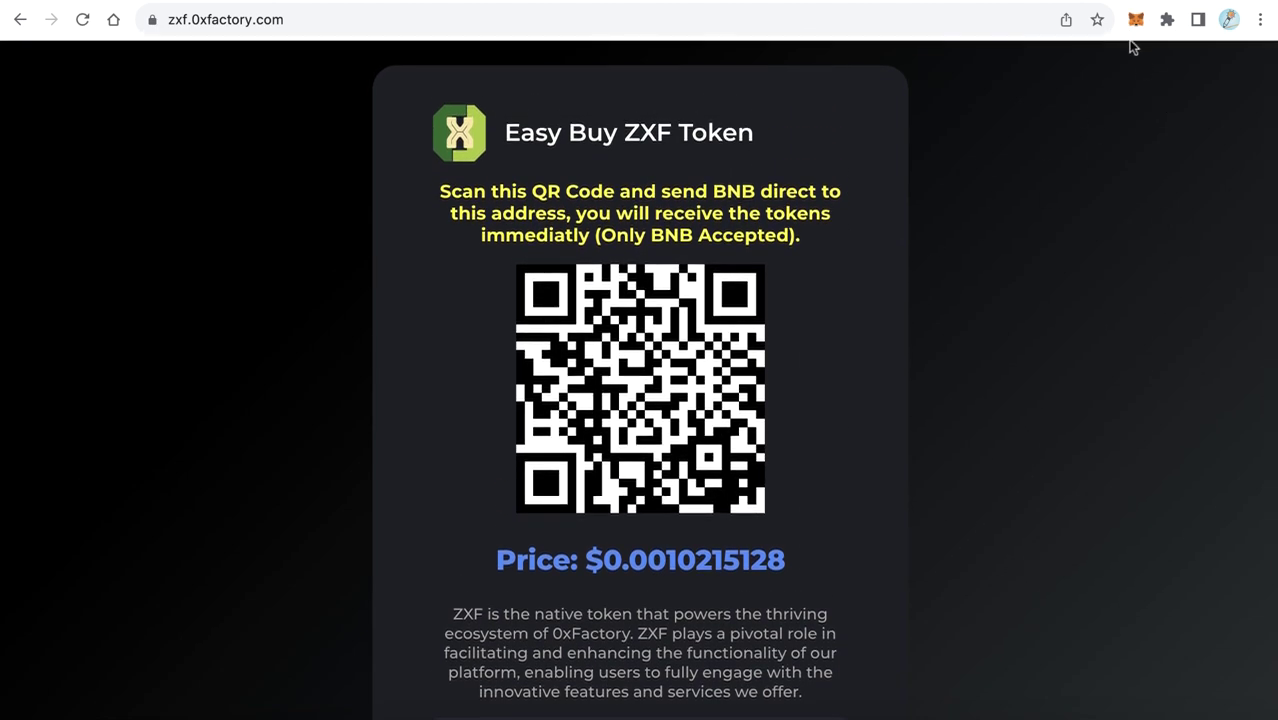
Step: Check the transaction's status and the updated ZXF token balance in the MetaMask wallet
click(1135, 21)
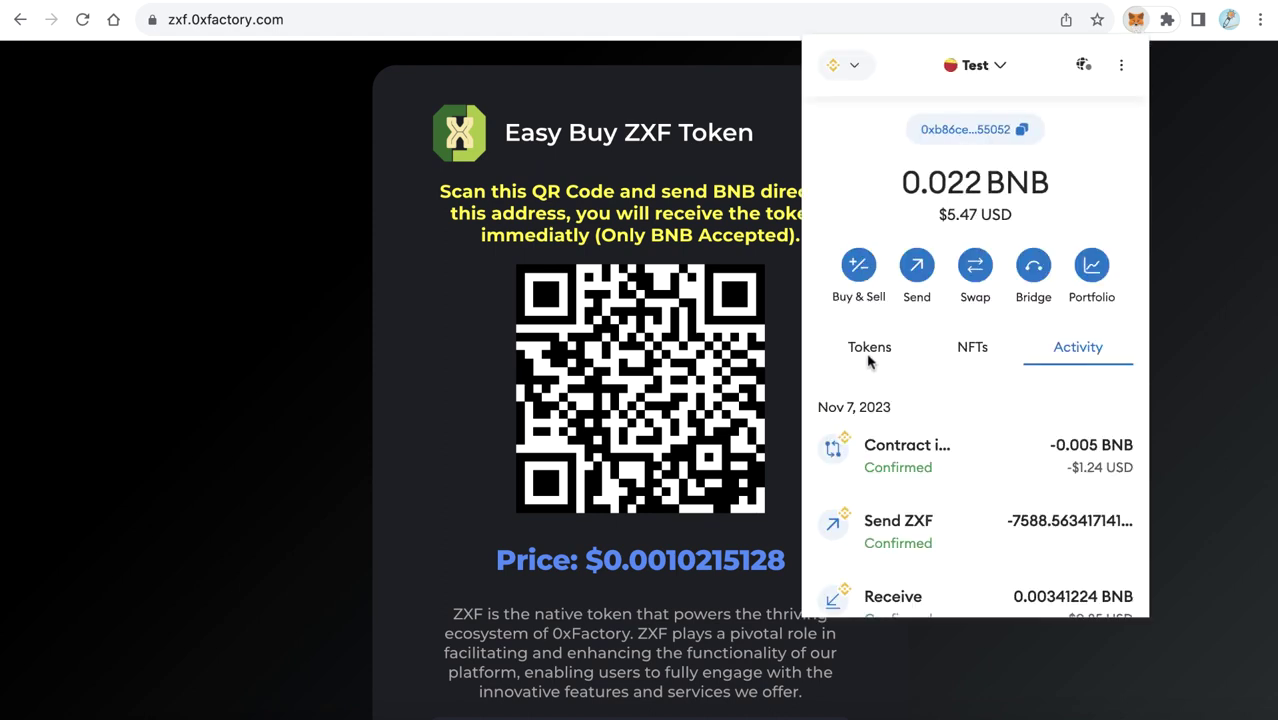
click(869, 358)
scroll(875, 400, down, 1)
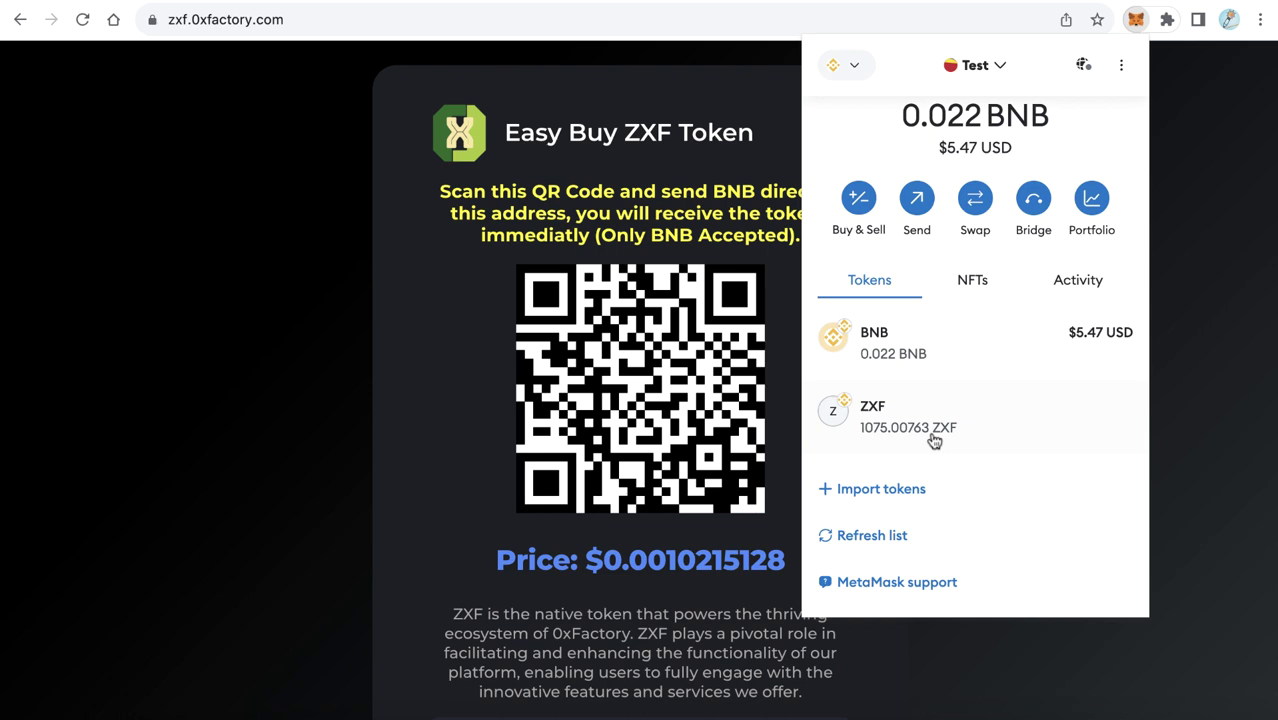
click(685, 393)
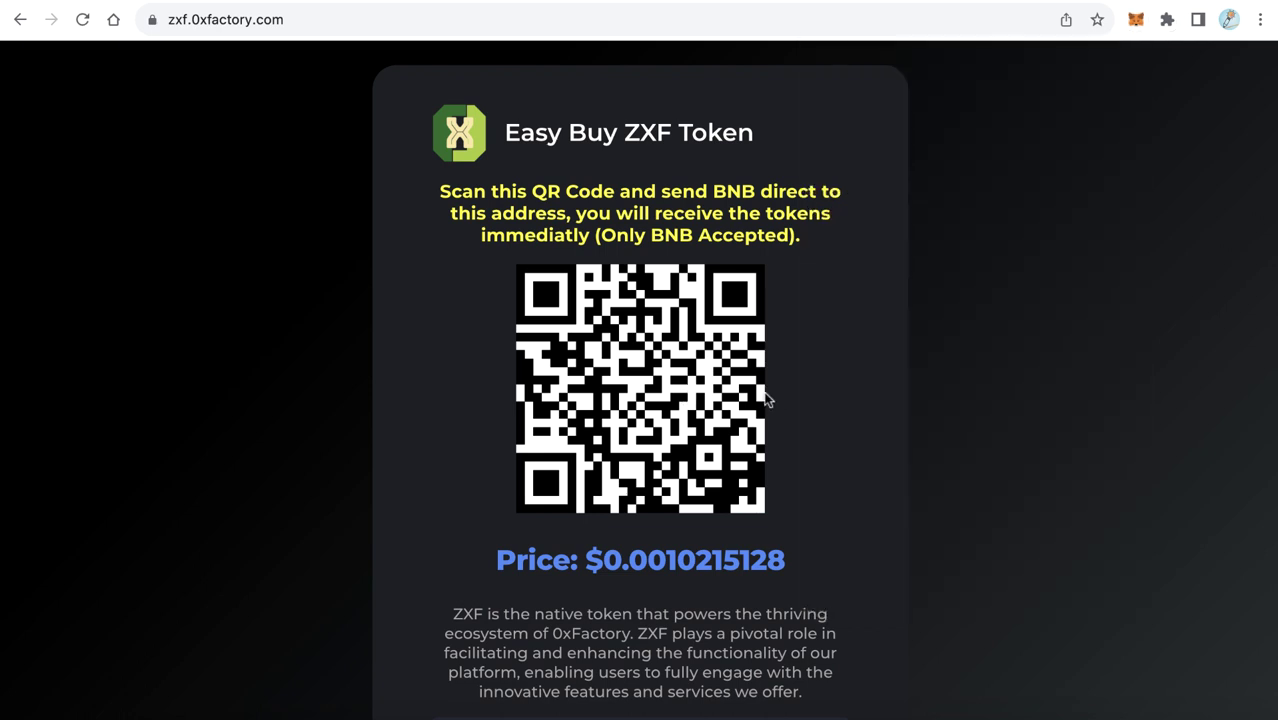
Step: Review the Easy Buy contract address again and briefly view the 0xFactory Token Contracts page
scroll(560, 423, down, 3)
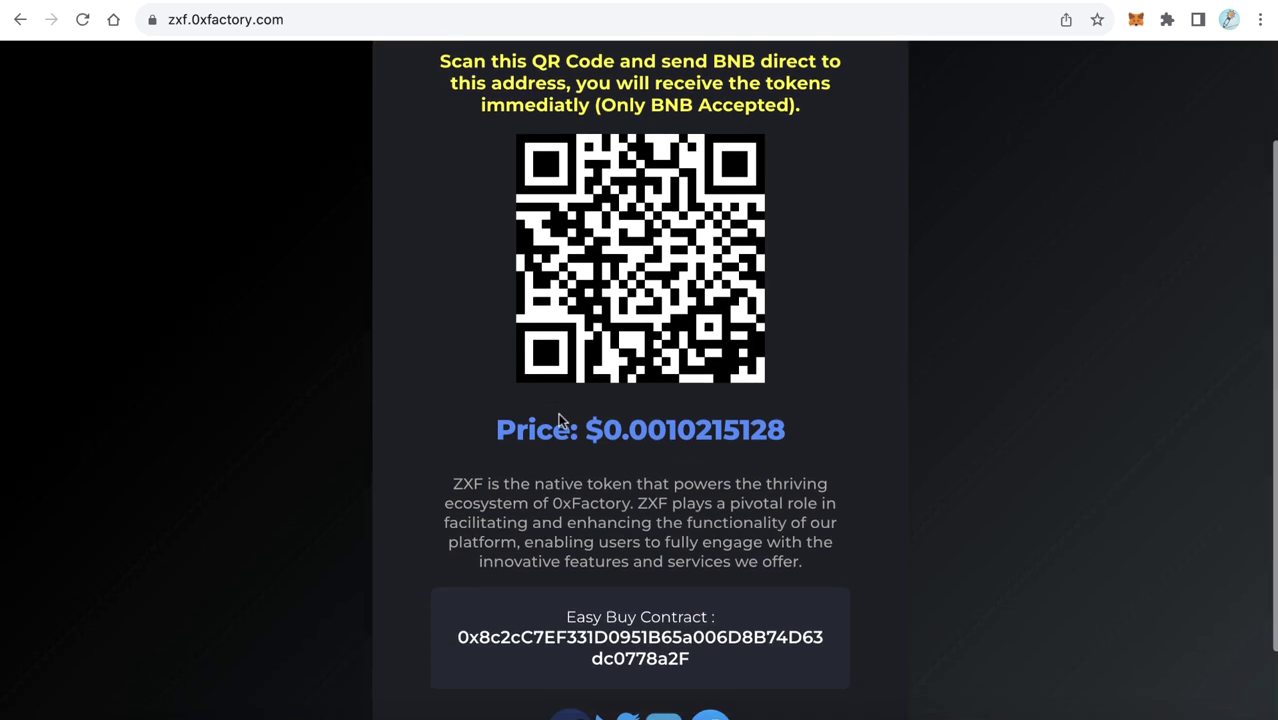
double_click(645, 585)
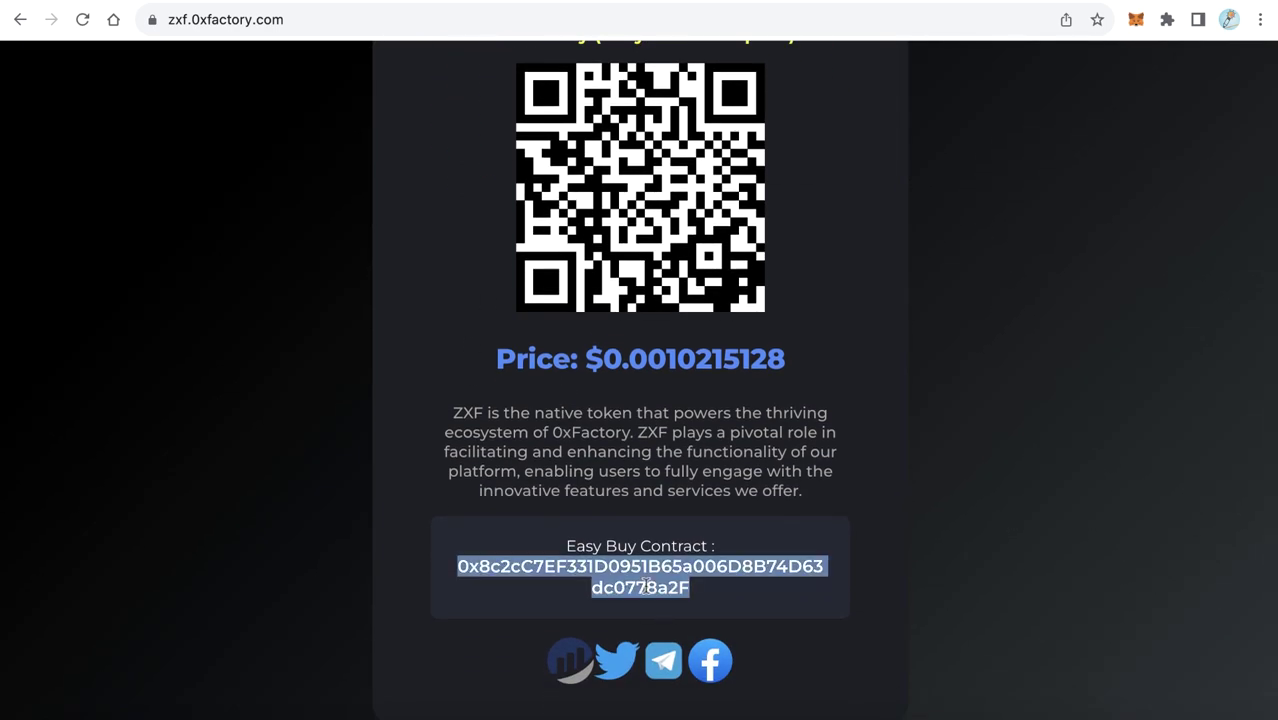
scroll(645, 587, up, 3)
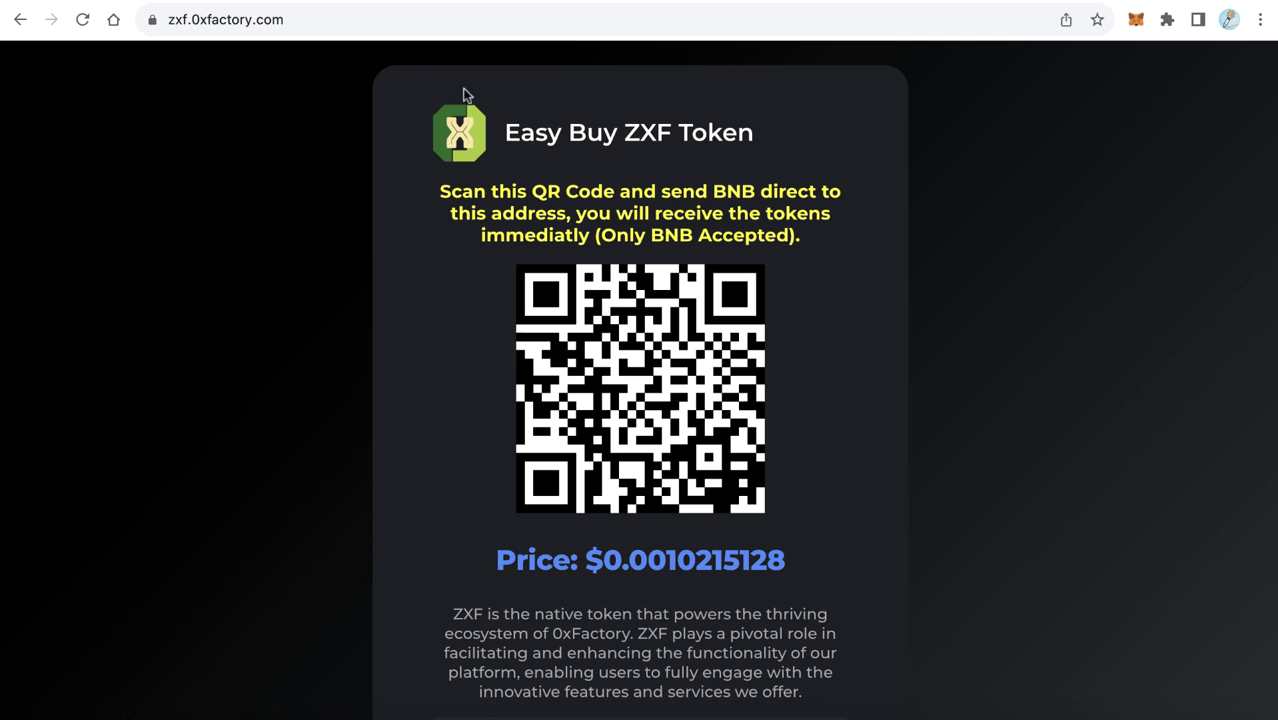
click(440, 2)
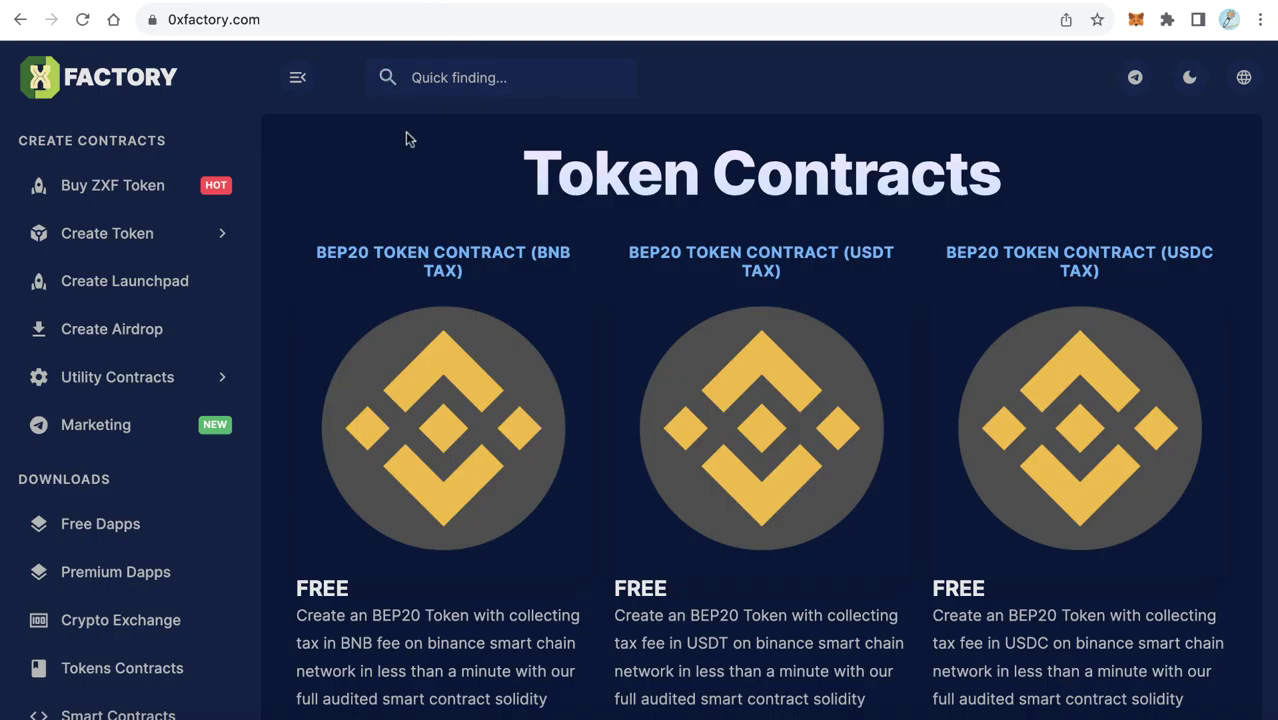
click(432, 2)
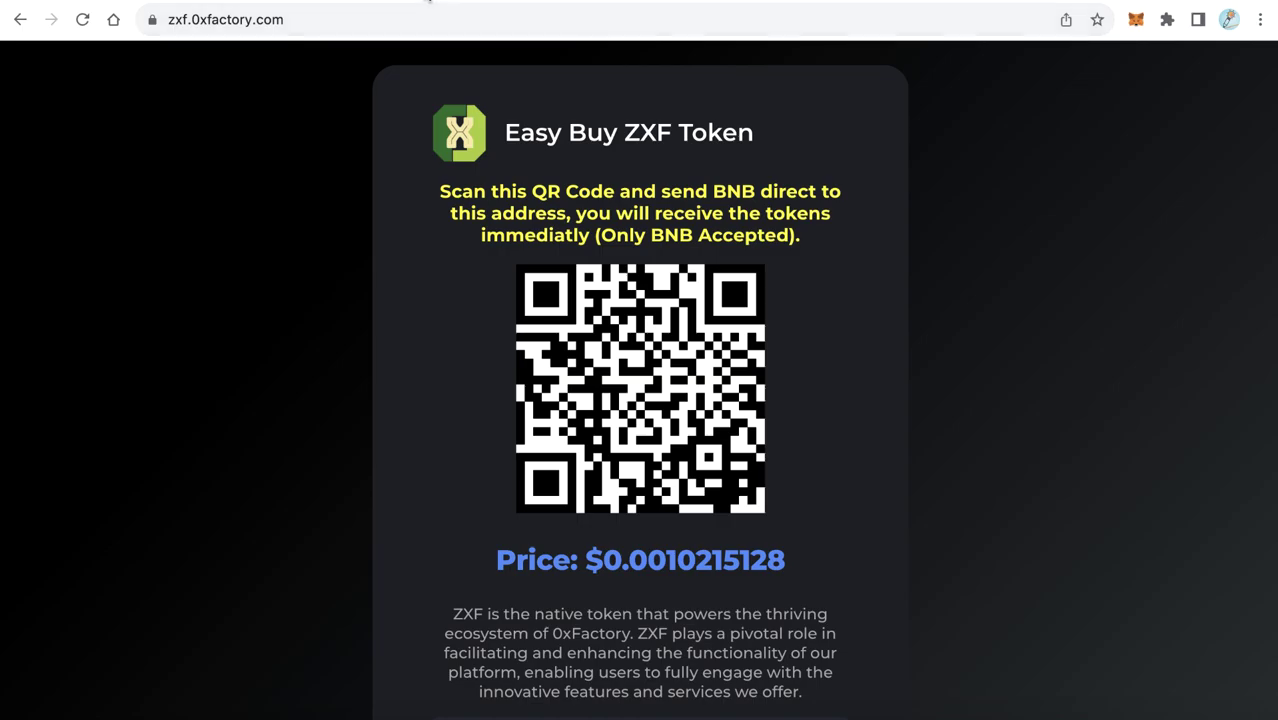
Step: Open the Free Dapps downloads on the 0xFactory site and download the Easy Buy Dapp package
click(427, 2)
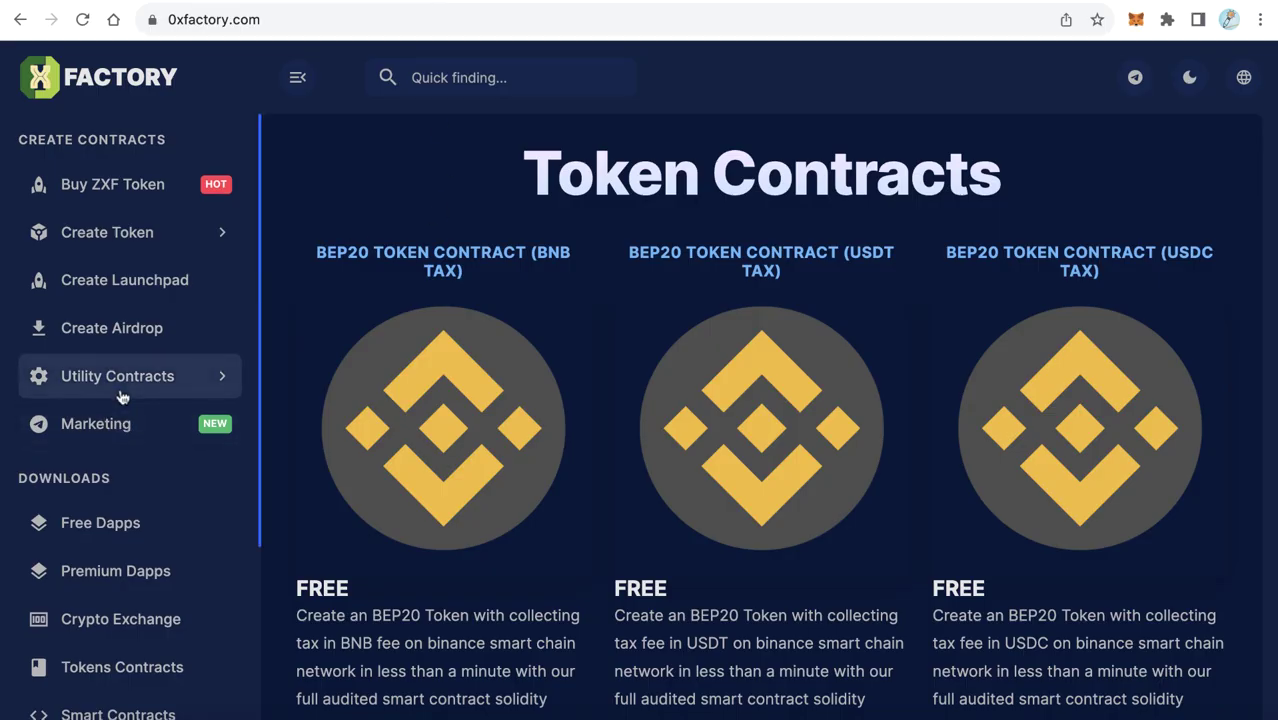
scroll(126, 450, down, 1)
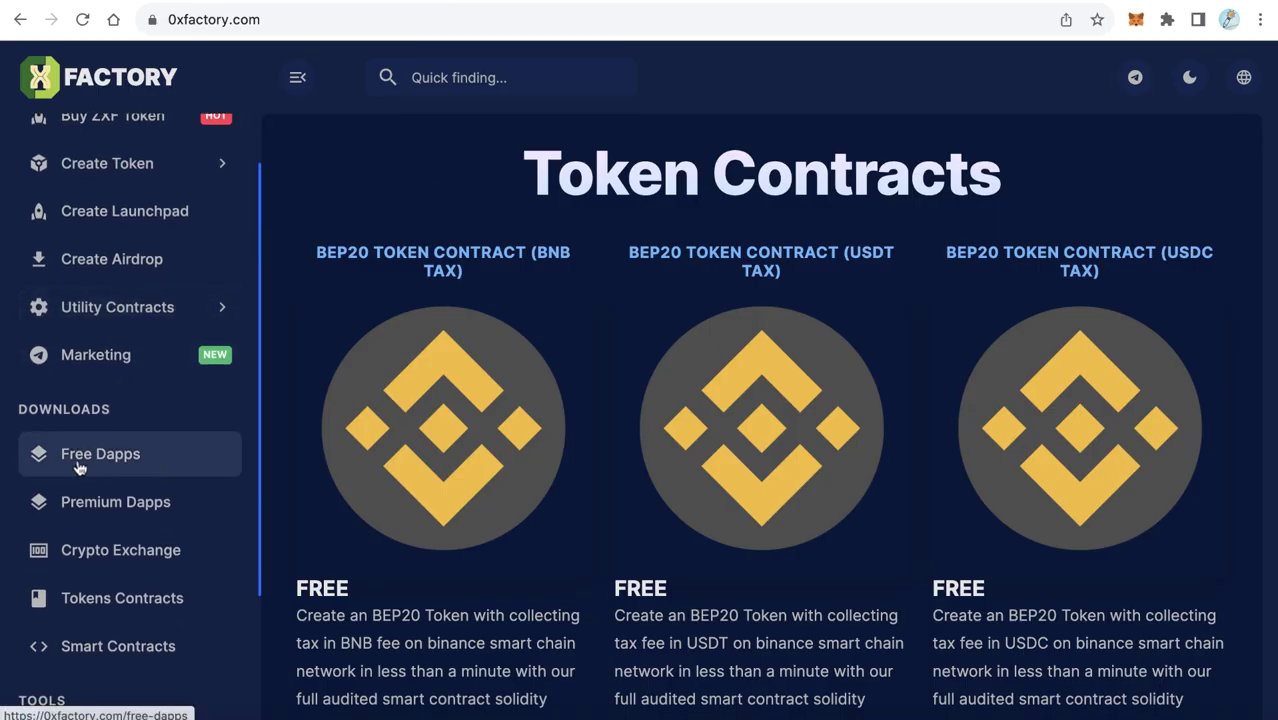
click(95, 468)
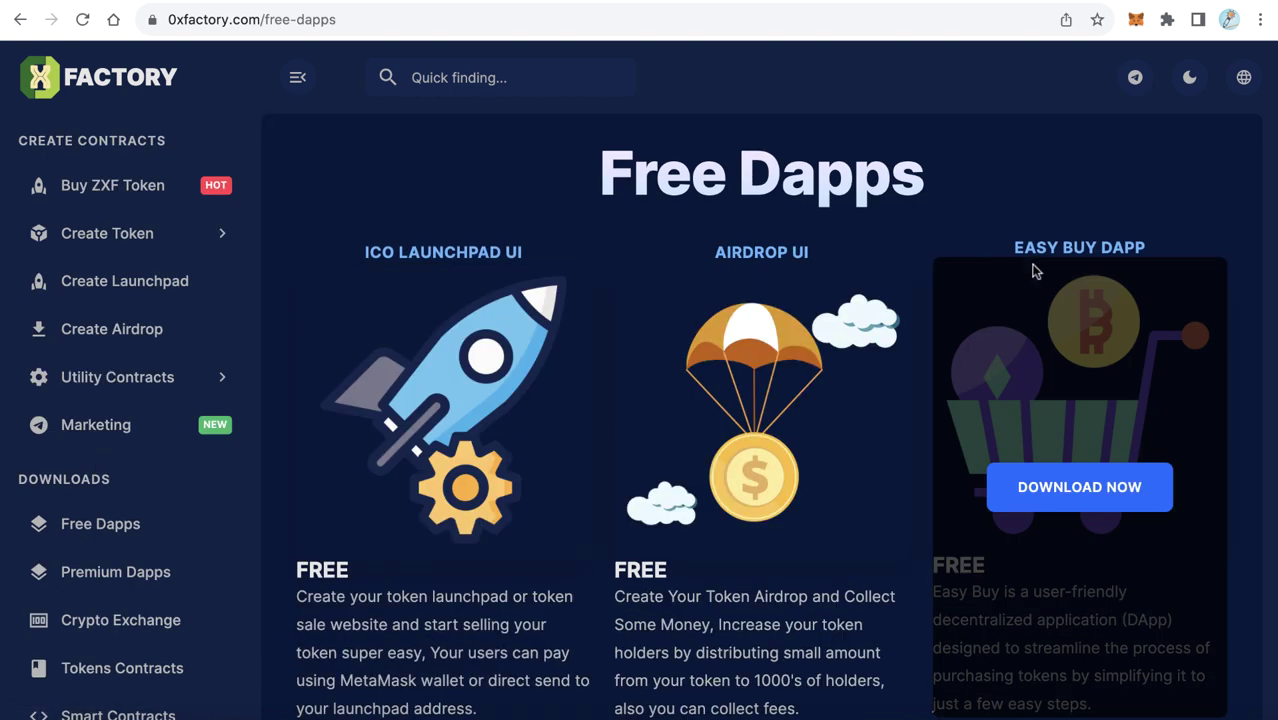
drag(1013, 250, 1121, 244)
click(1120, 245)
scroll(1092, 245, down, 2)
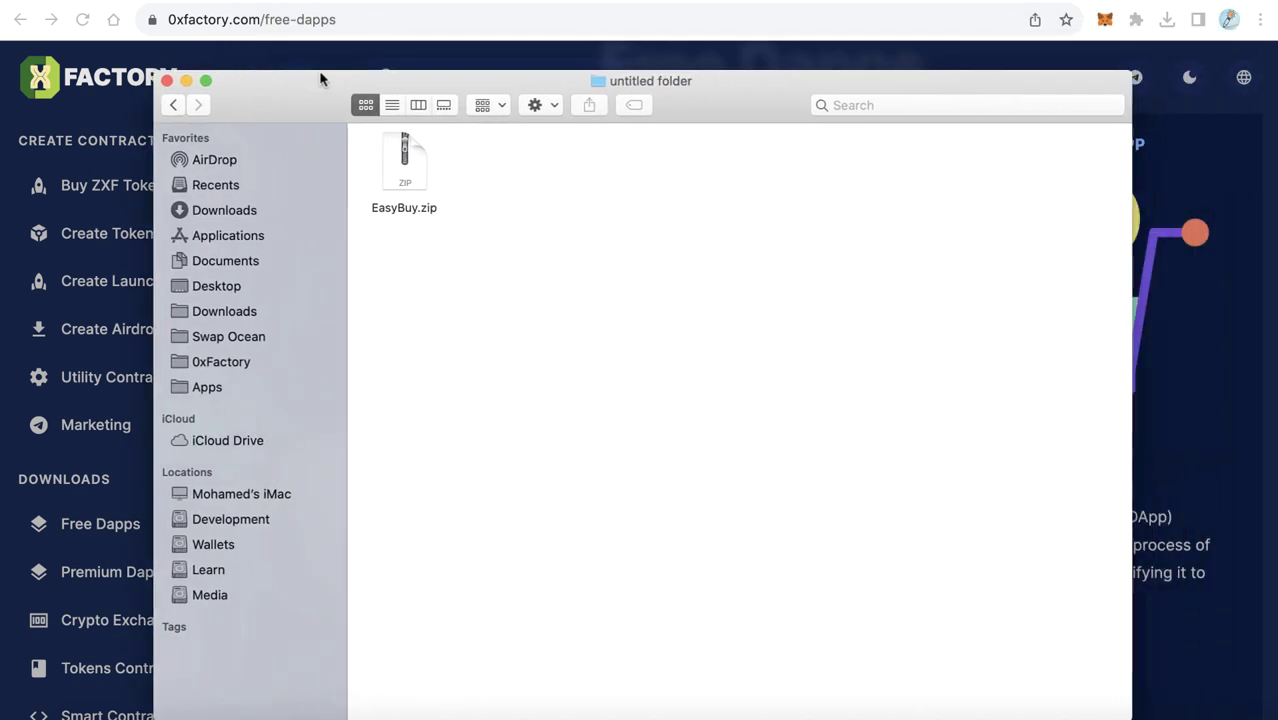
Step: Extract EasyBuy.zip in Finder and open the resulting EasyBuy folder
double_click(396, 178)
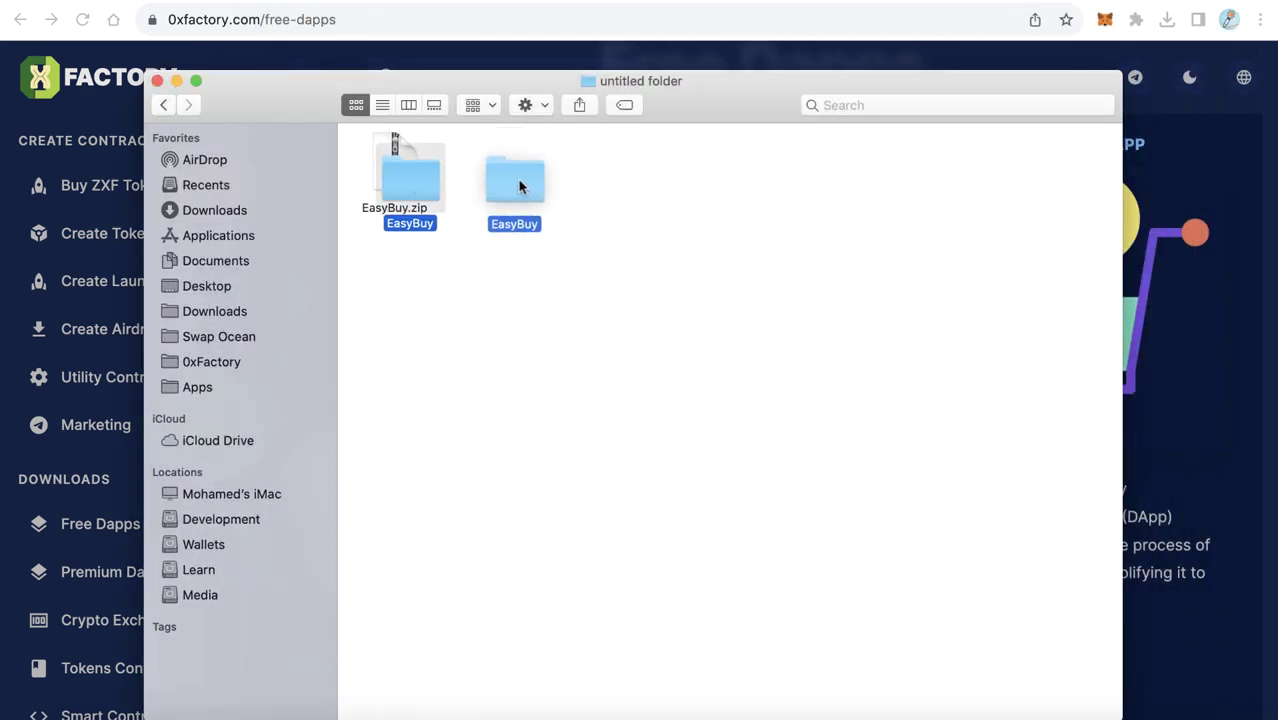
click(602, 257)
click(509, 194)
double_click(509, 190)
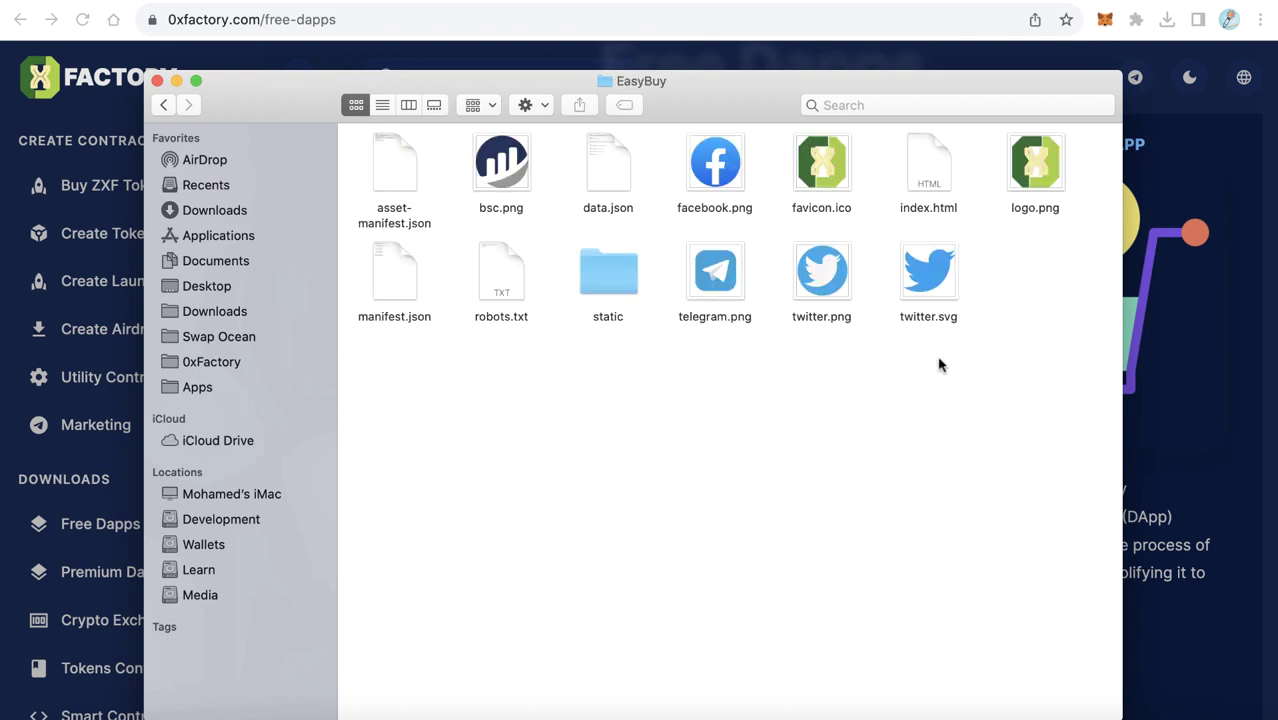
Step: Examine the social icon files and logo.png in the EasyBuy folder, comparing the logo with the live Easy Buy ZXF page
drag(951, 348, 761, 273)
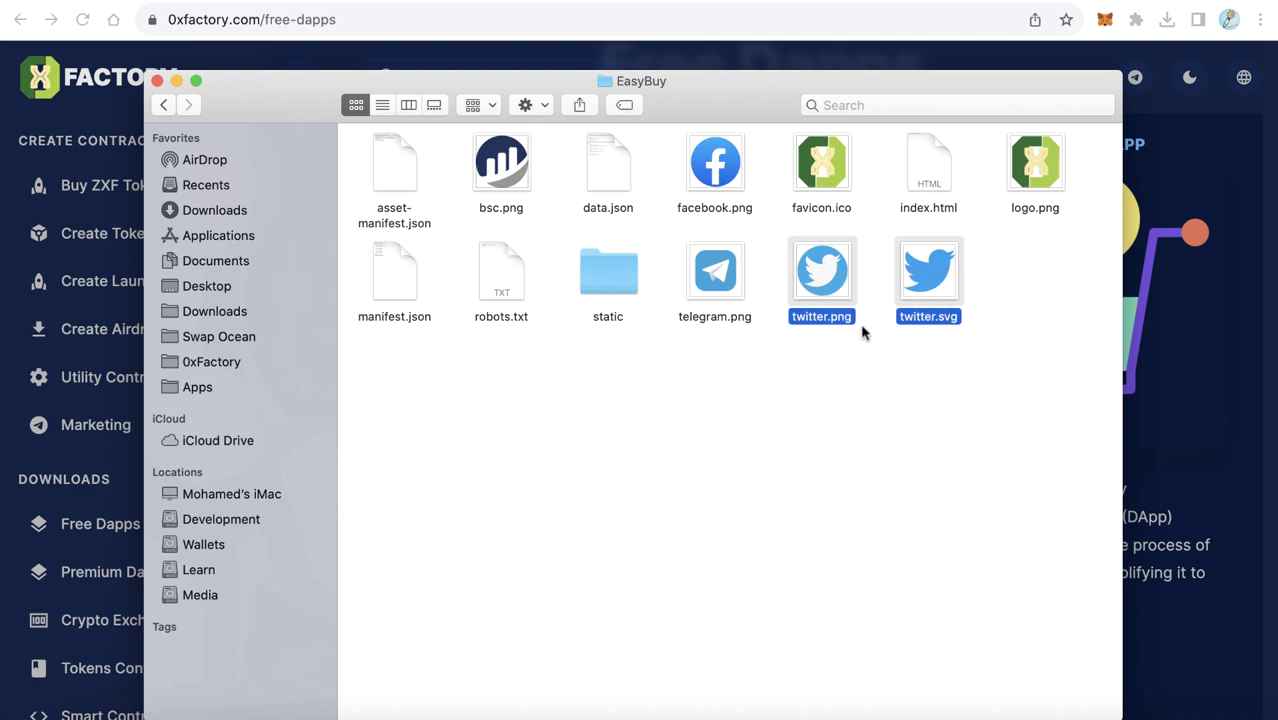
click(884, 347)
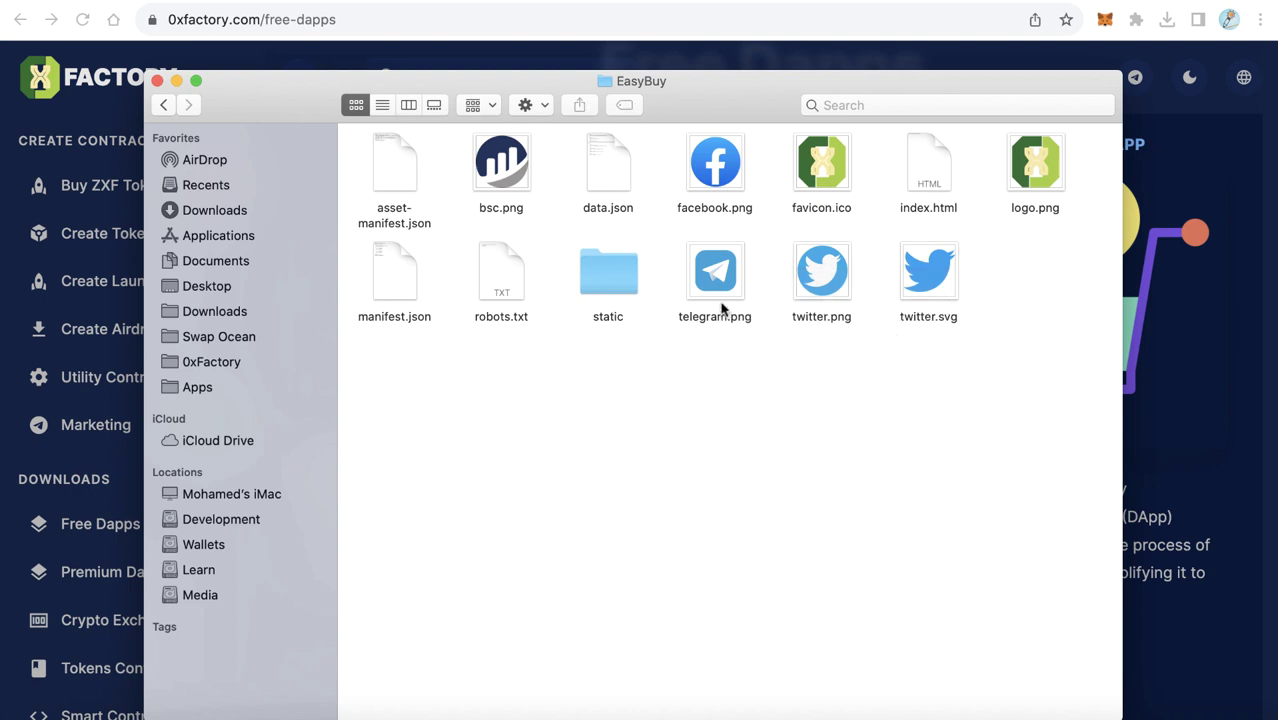
click(1033, 183)
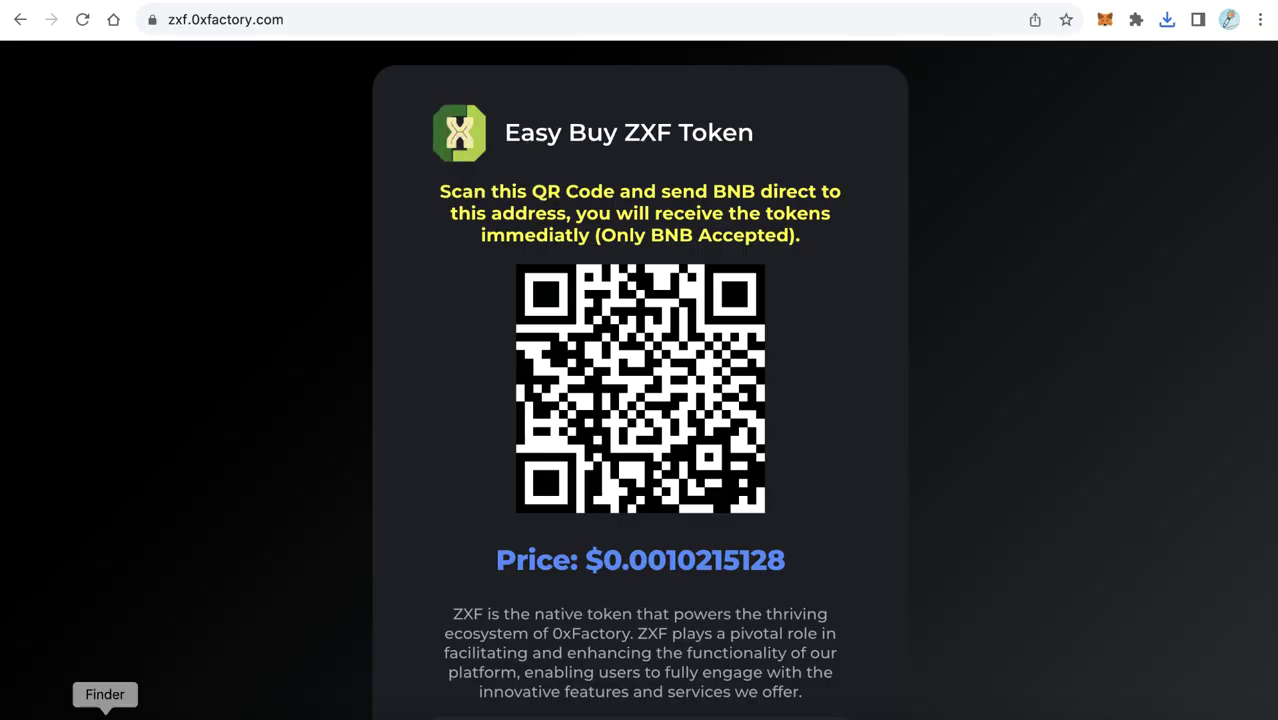
click(105, 714)
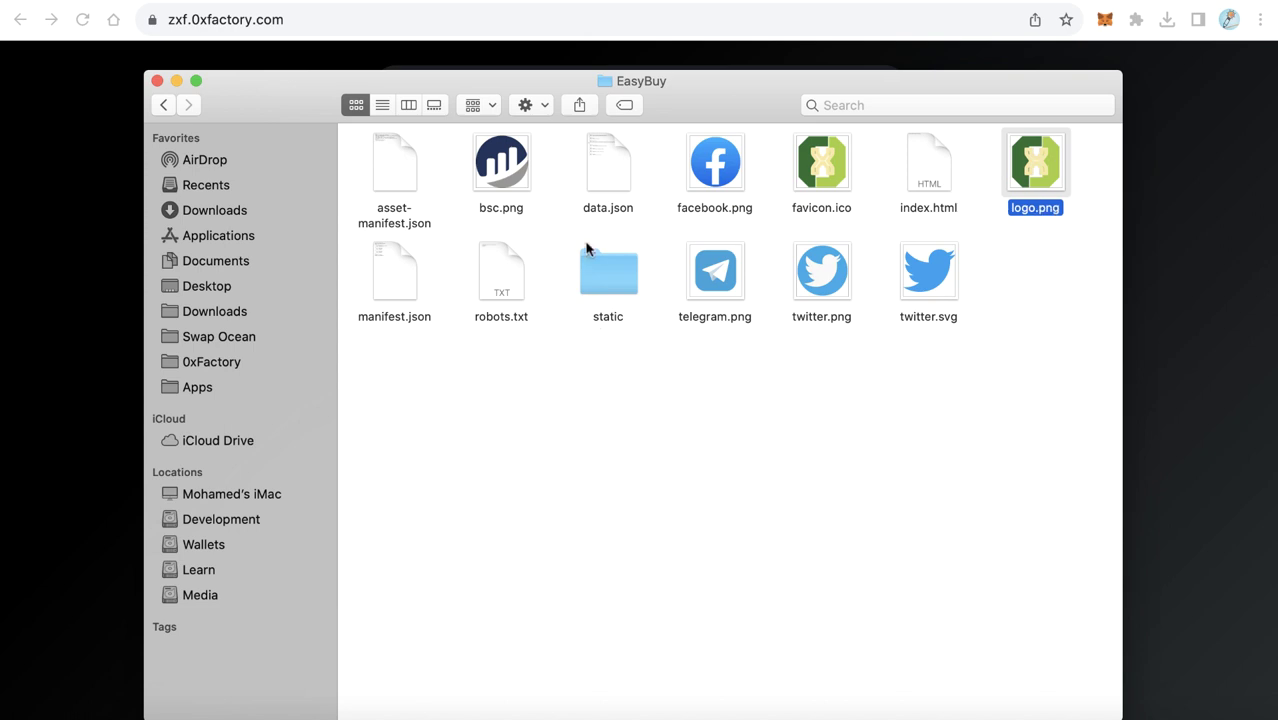
click(643, 230)
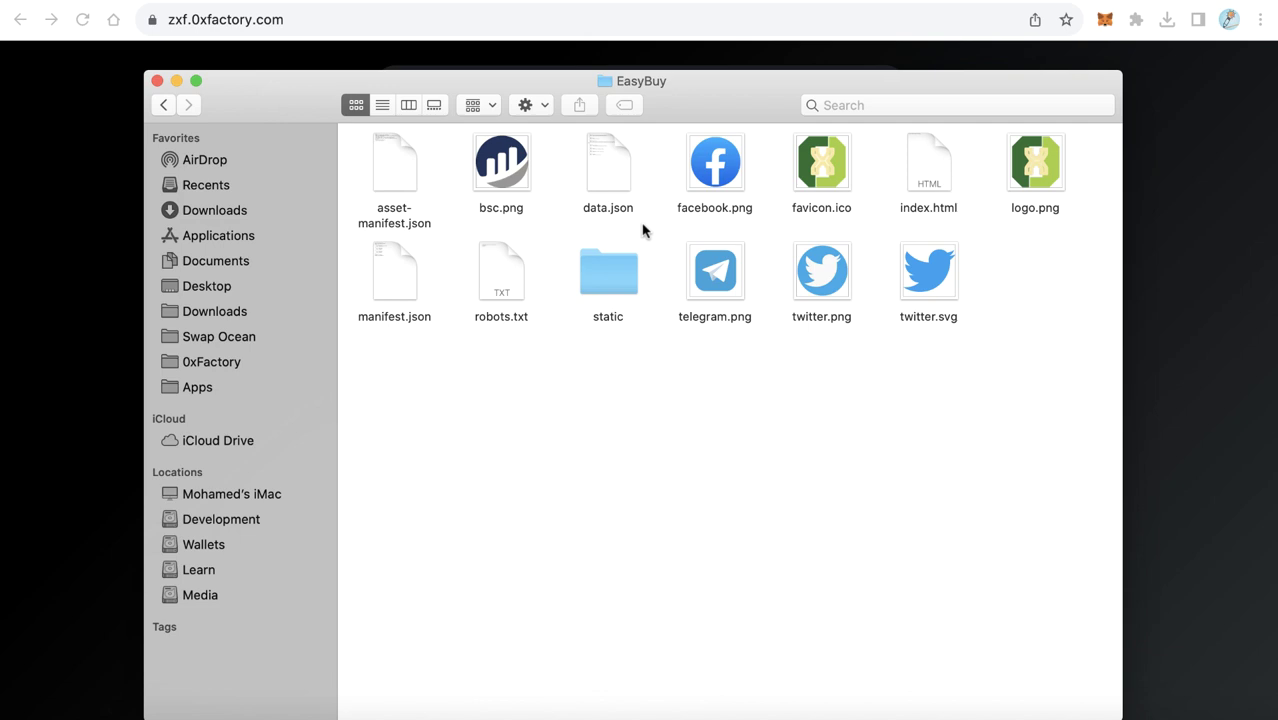
Step: Open data.json from the EasyBuy folder in TextEdit and reposition its window so the whole text area is readable
click(608, 182)
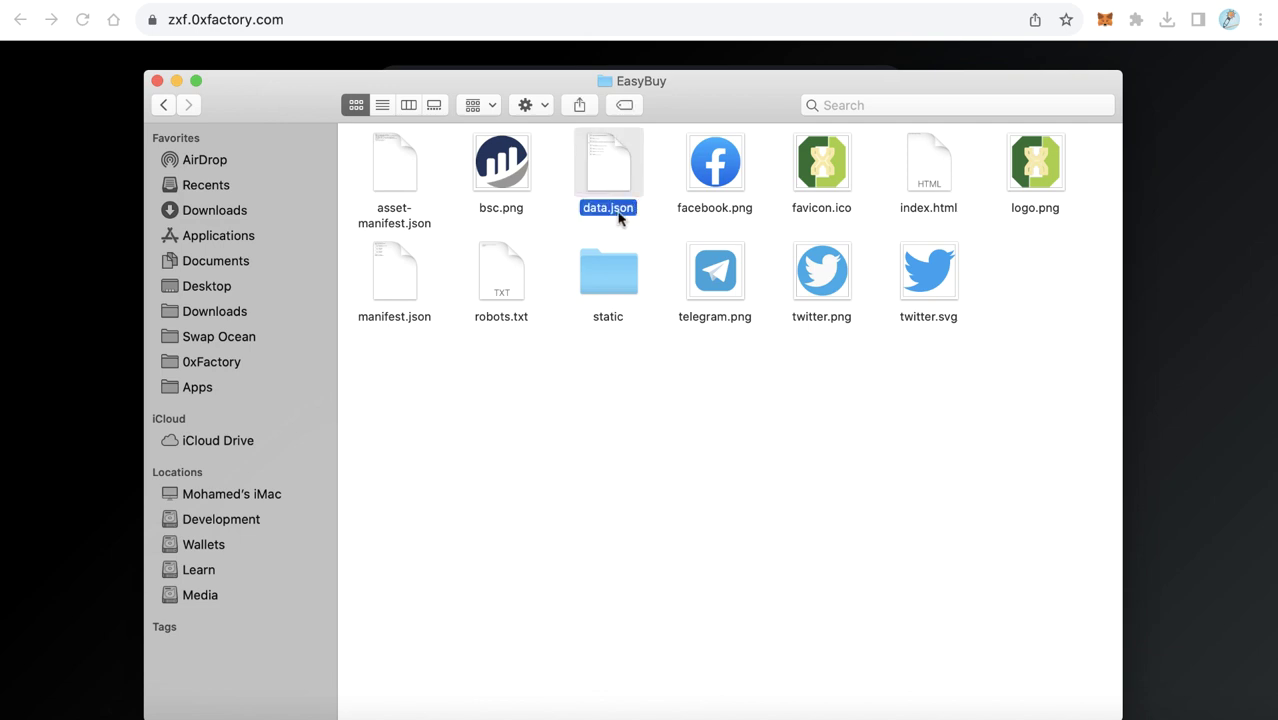
right_click(612, 171)
mouse_move(633, 195)
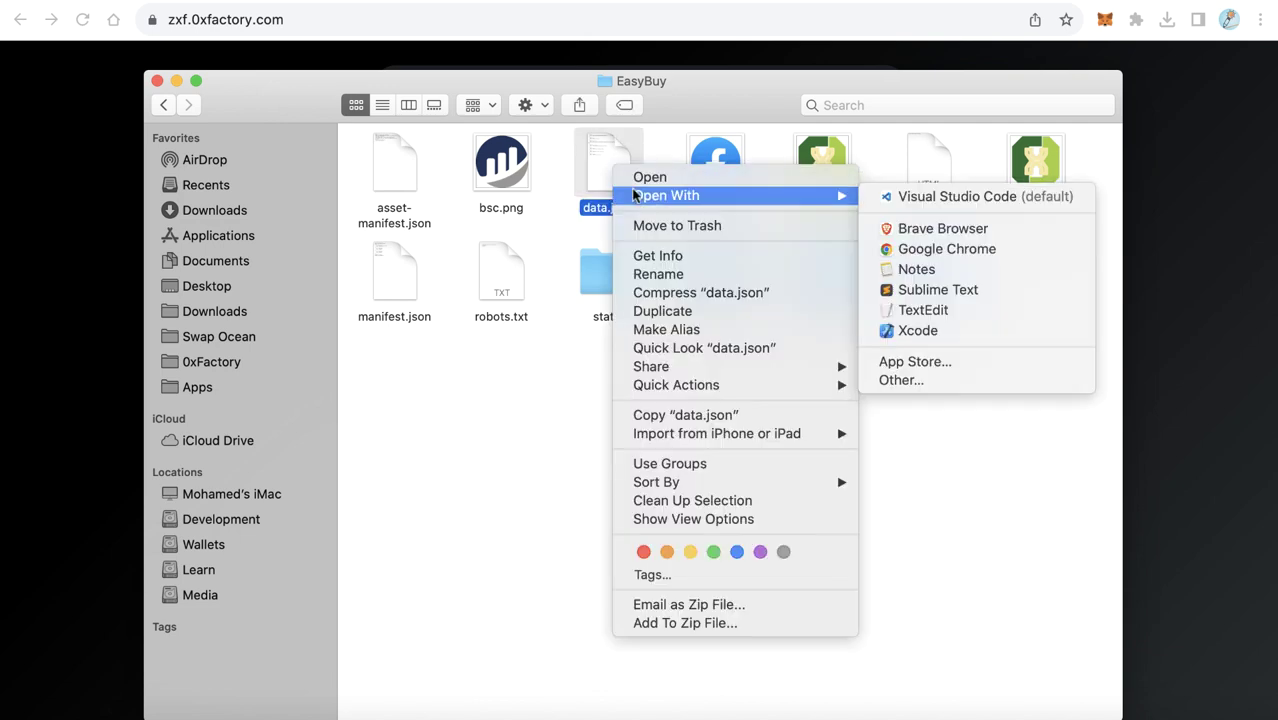
click(950, 310)
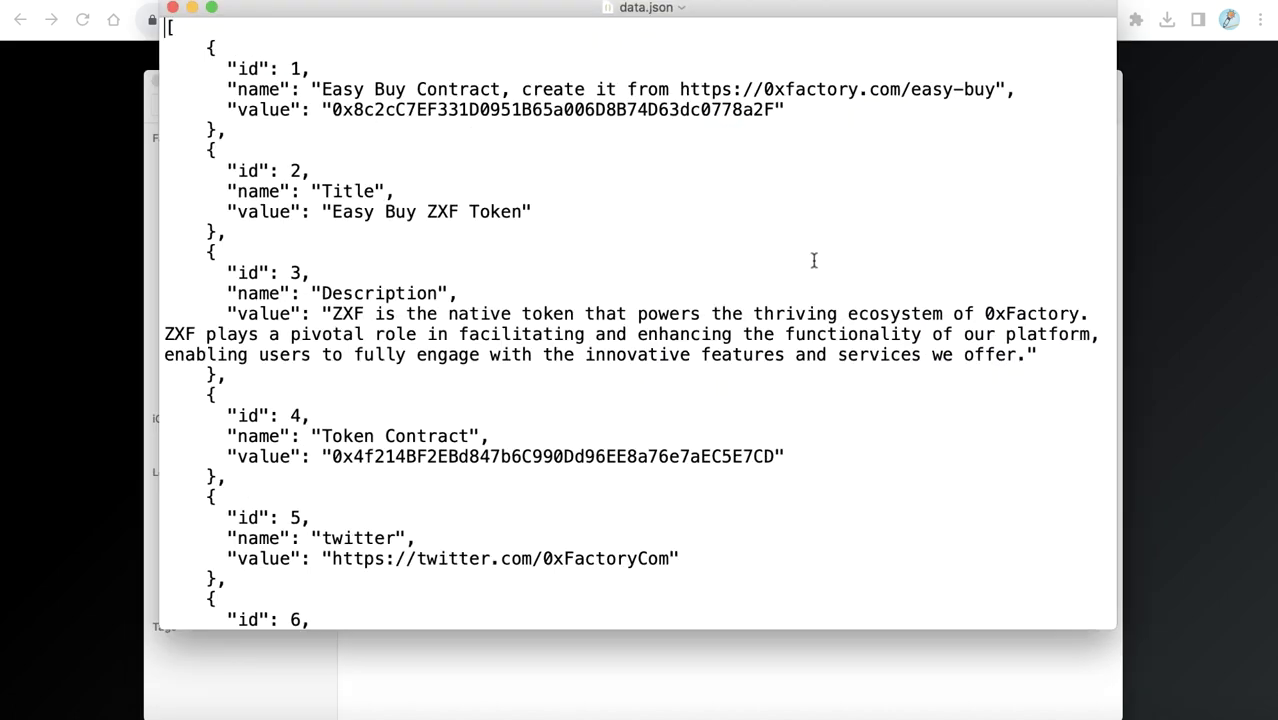
drag(500, 15, 546, 59)
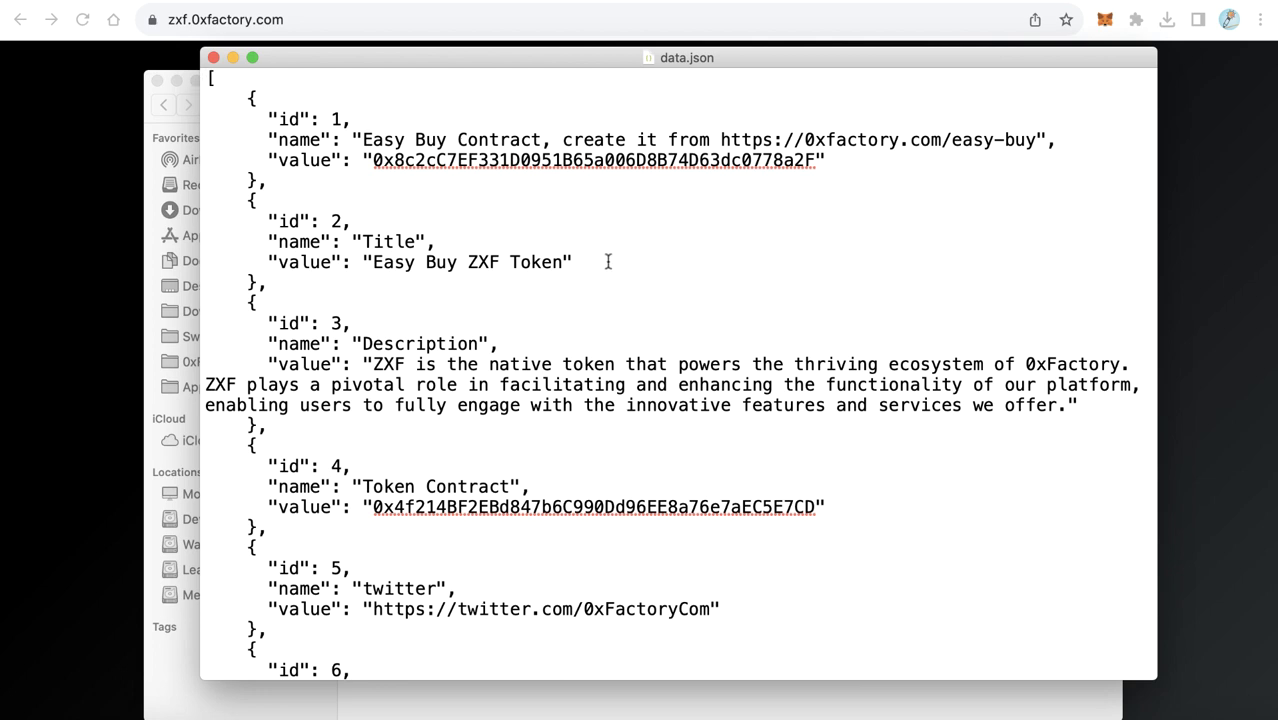
Step: Review the Easy Buy contract, title, description, token contract and social link entries in data.json
click(406, 263)
double_click(412, 163)
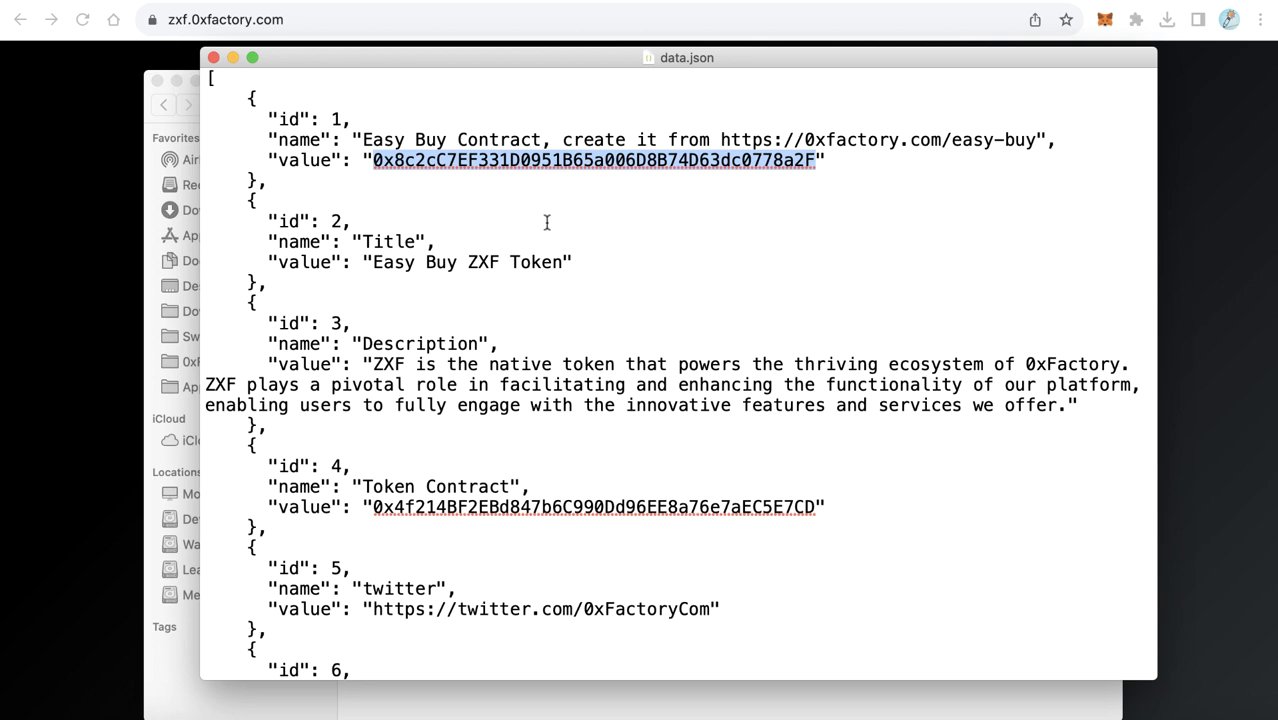
drag(364, 140, 533, 133)
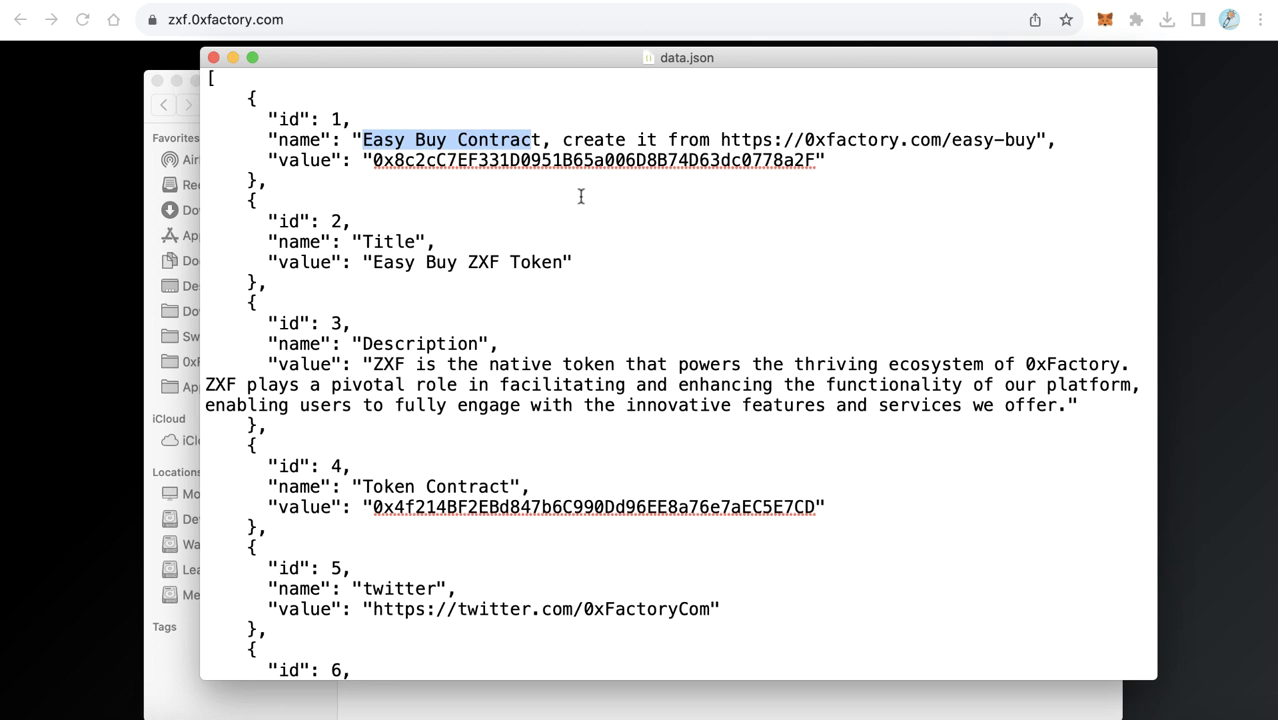
scroll(466, 215, down, 3)
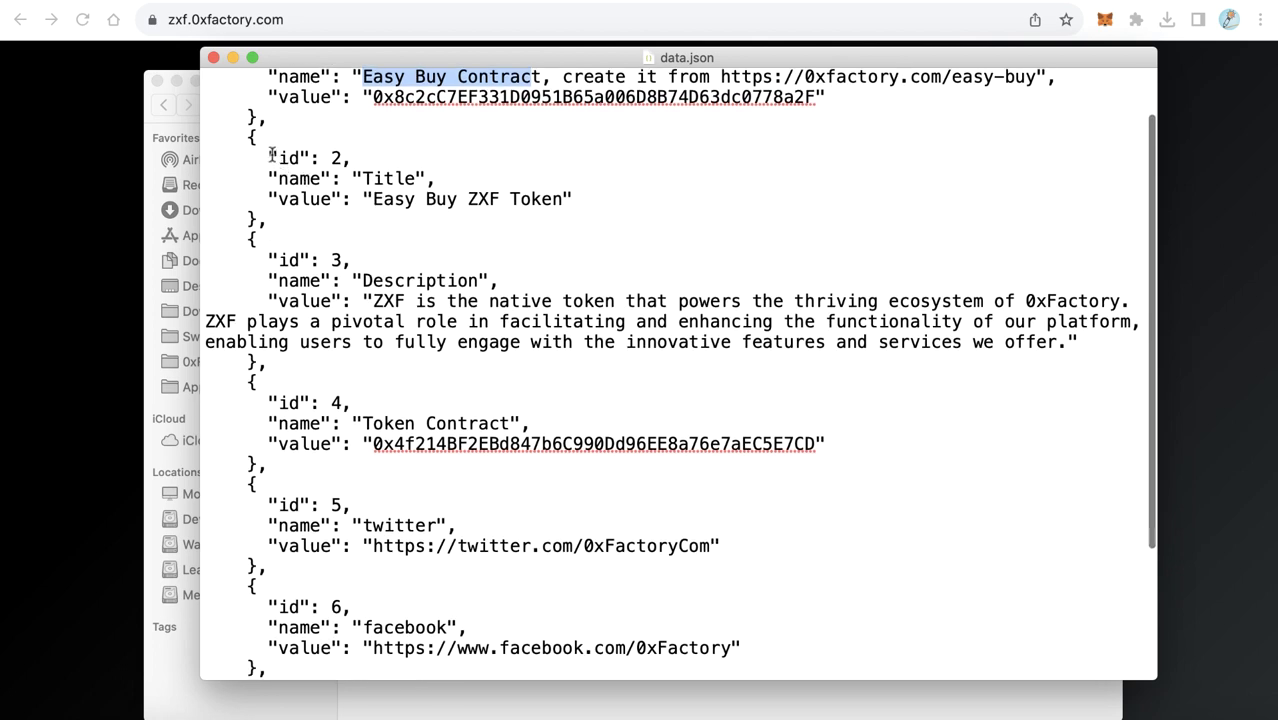
drag(272, 153, 637, 260)
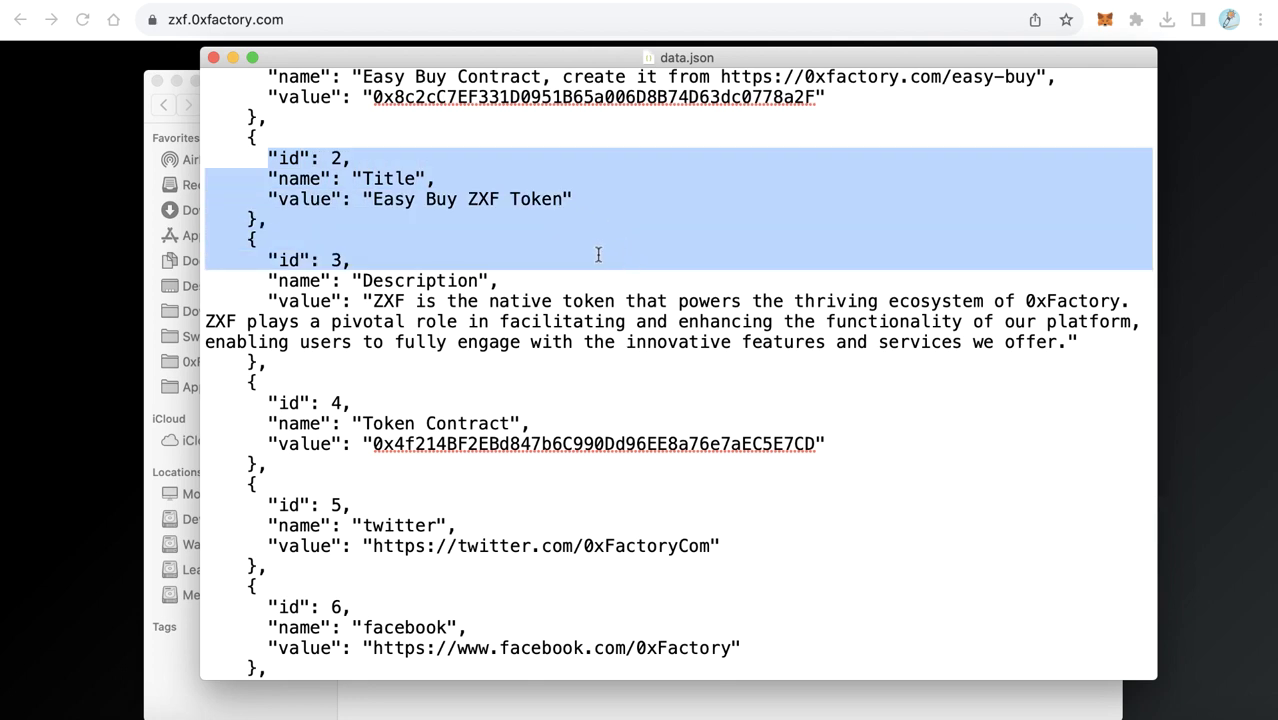
click(398, 201)
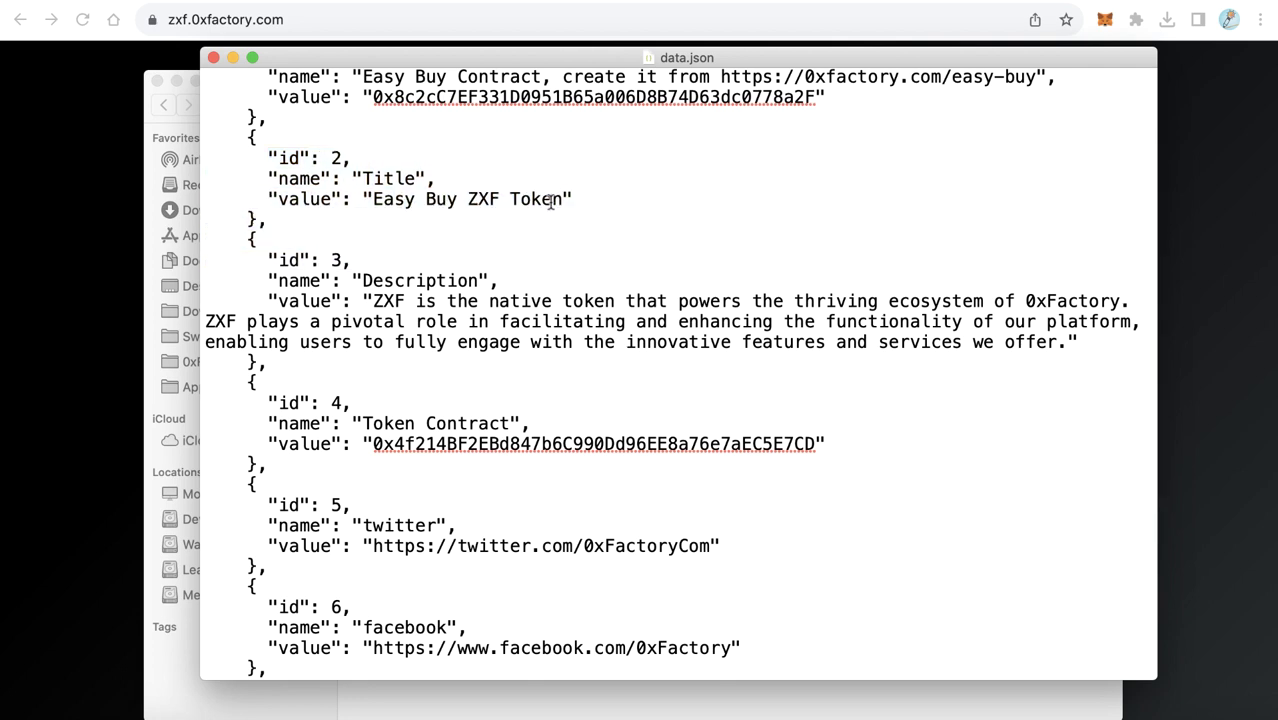
double_click(480, 200)
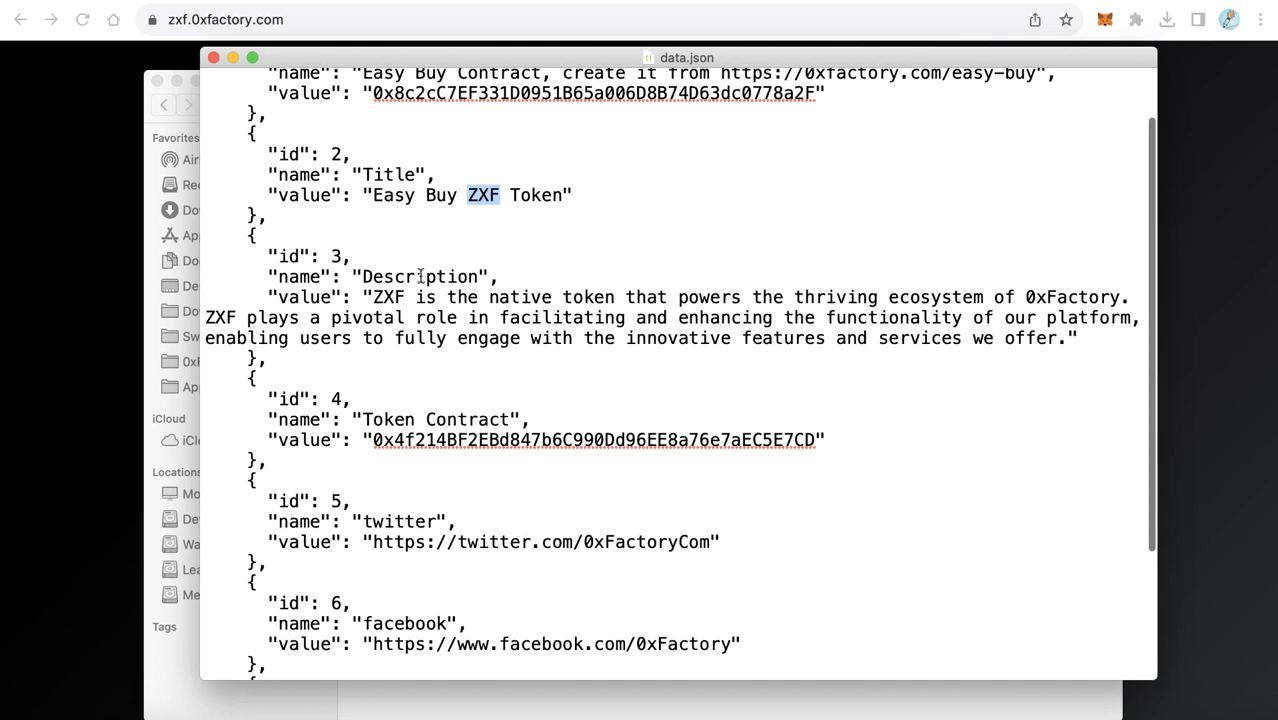
scroll(408, 243, down, 4)
double_click(473, 260)
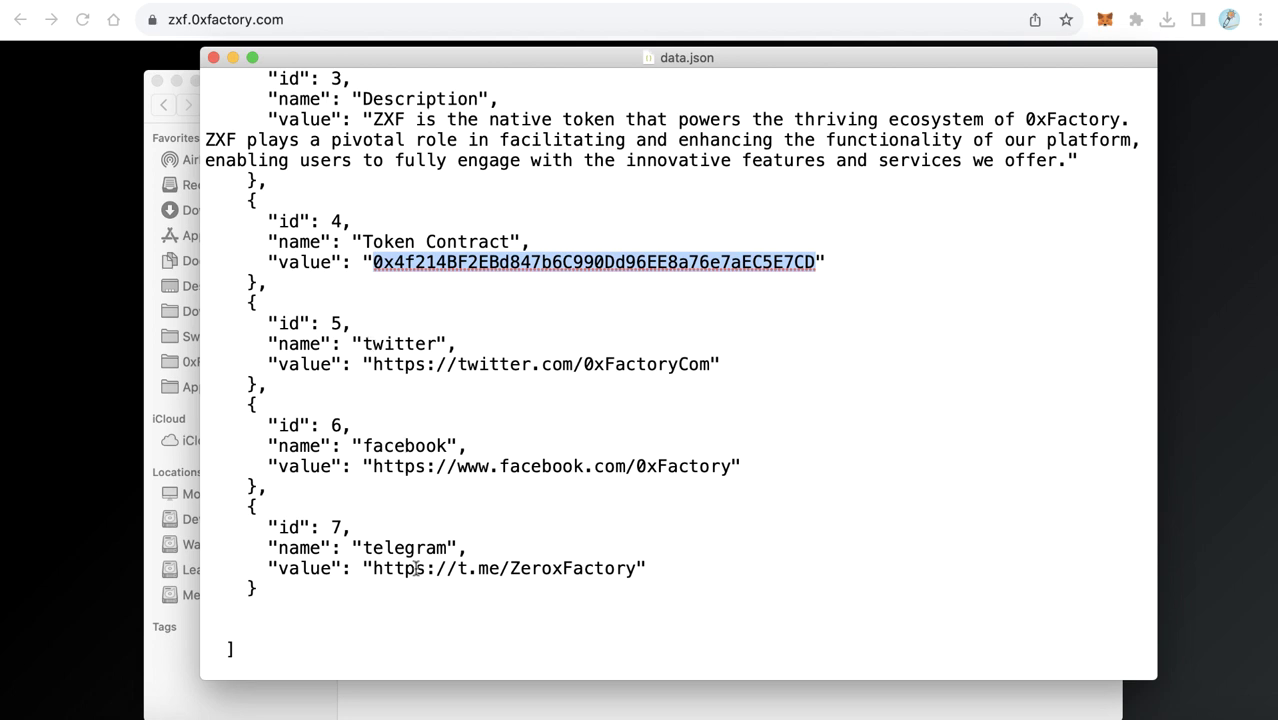
scroll(413, 566, up, 5)
click(391, 249)
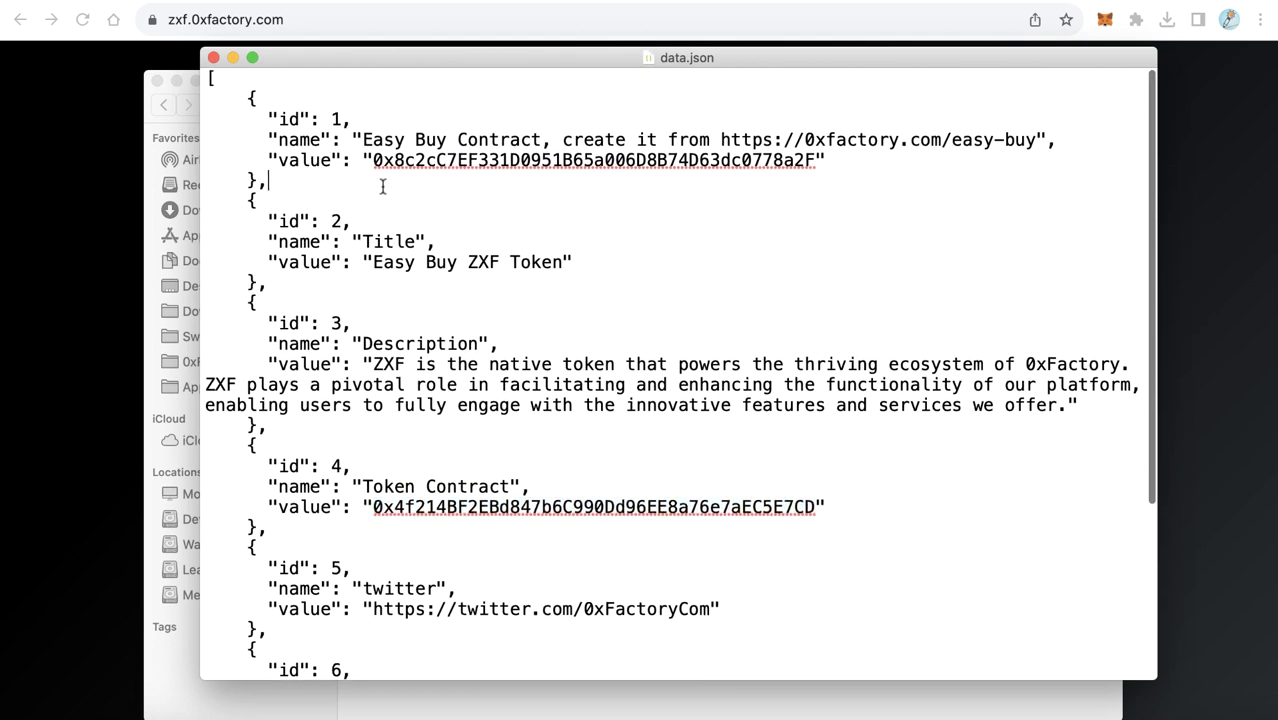
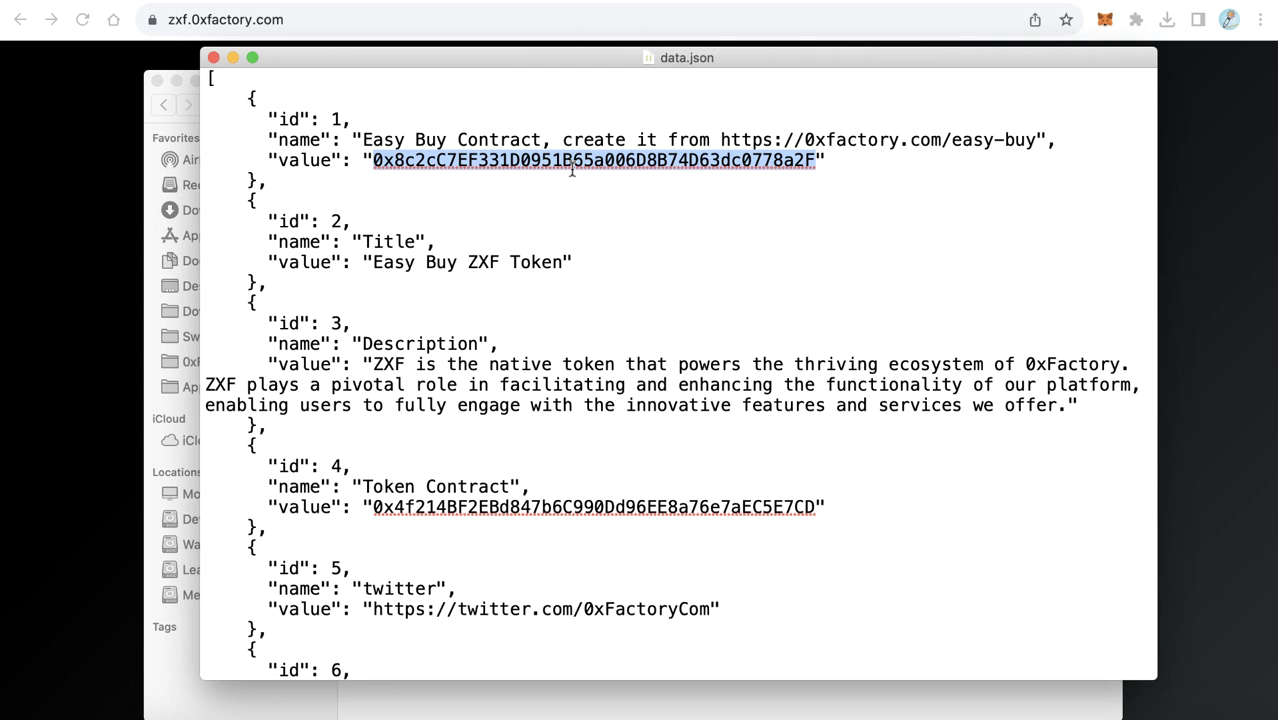
click(866, 140)
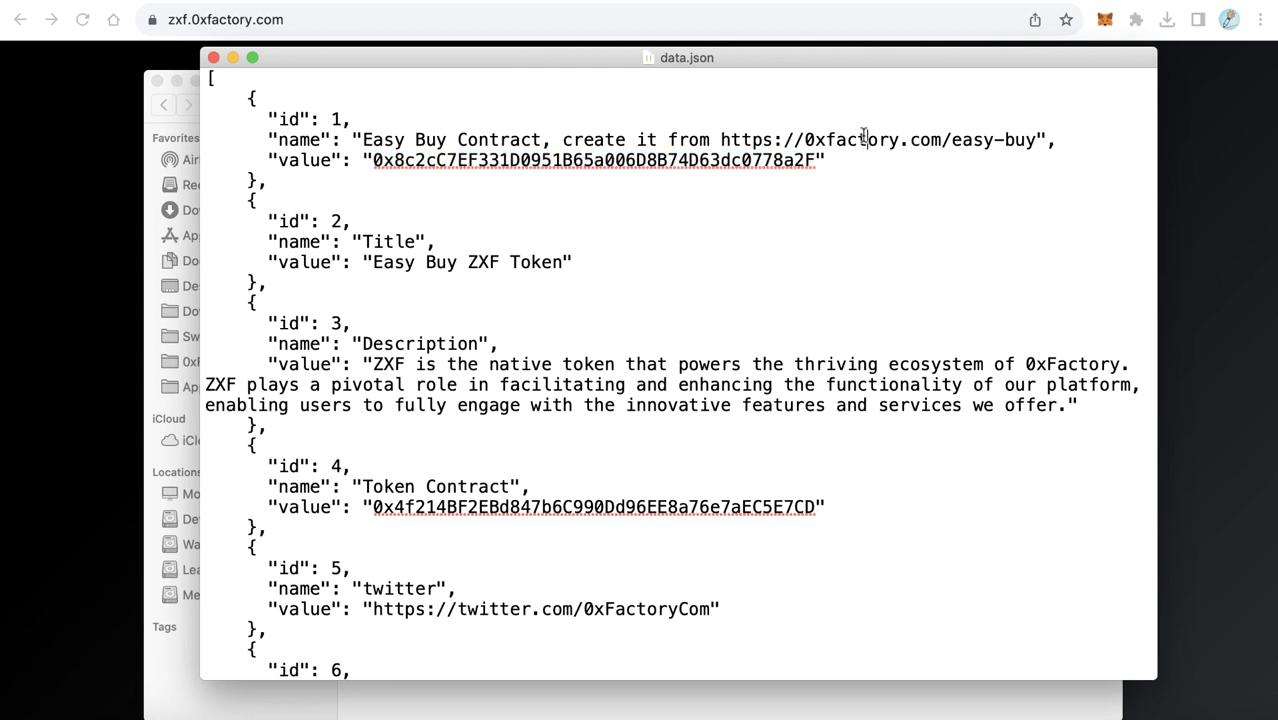
Step: Return to the 0xFactory site in the browser and open the Easy Buy contract creation form among the utility contracts
click(75, 168)
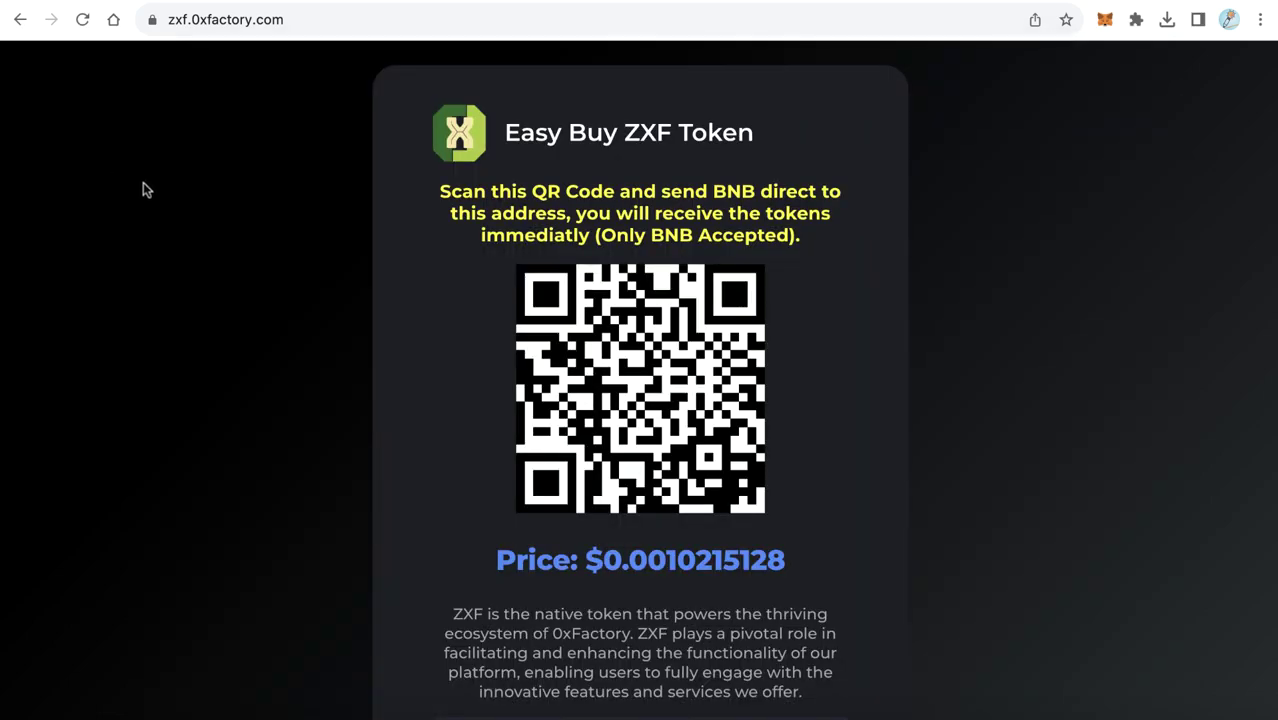
click(427, 2)
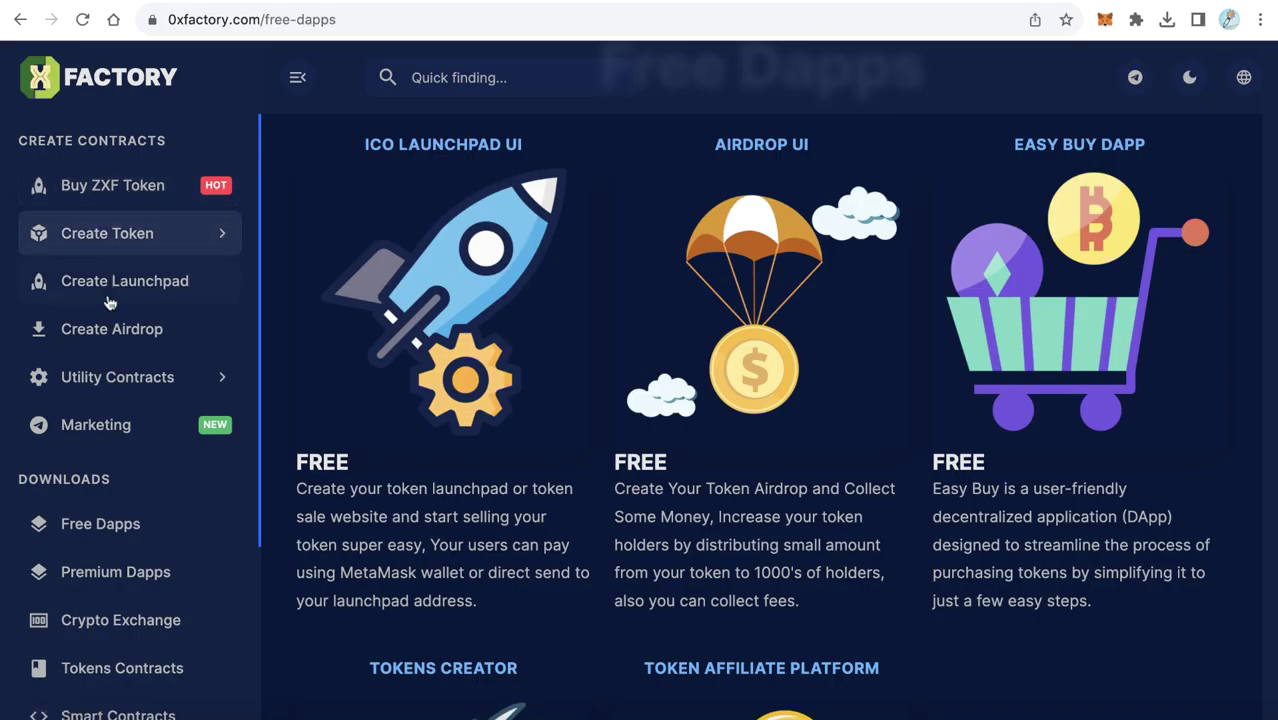
click(127, 390)
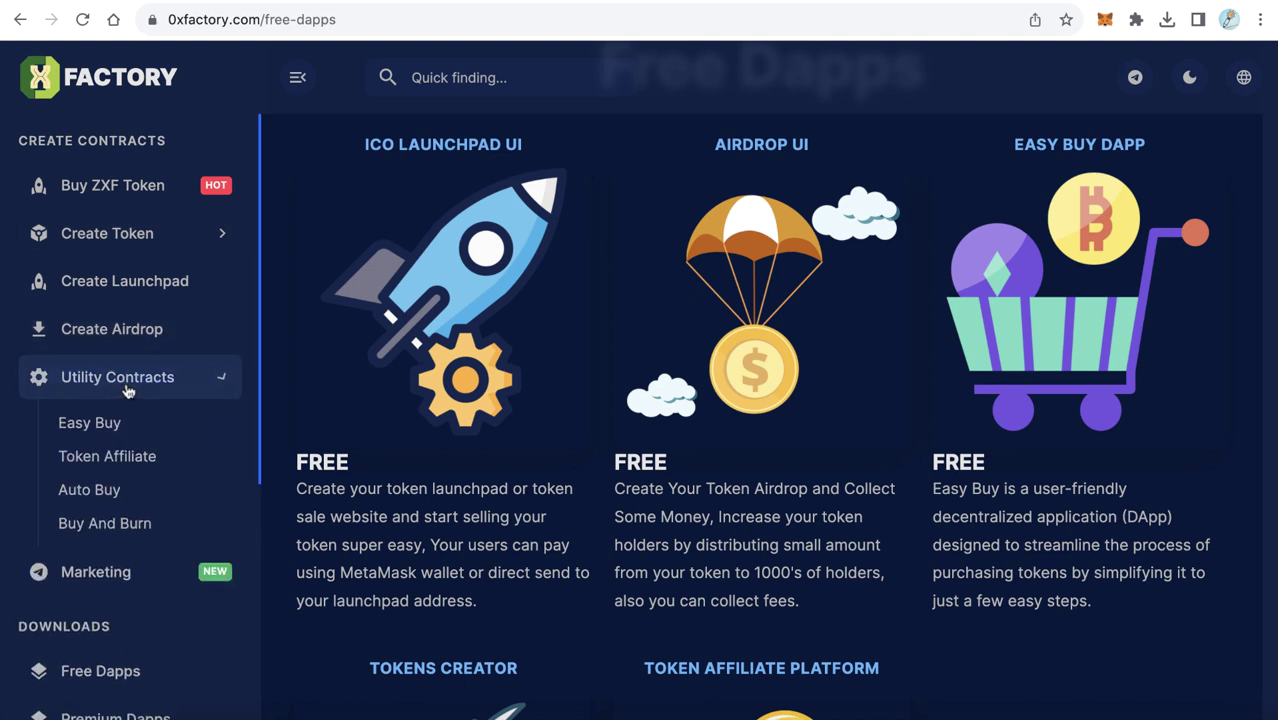
click(80, 430)
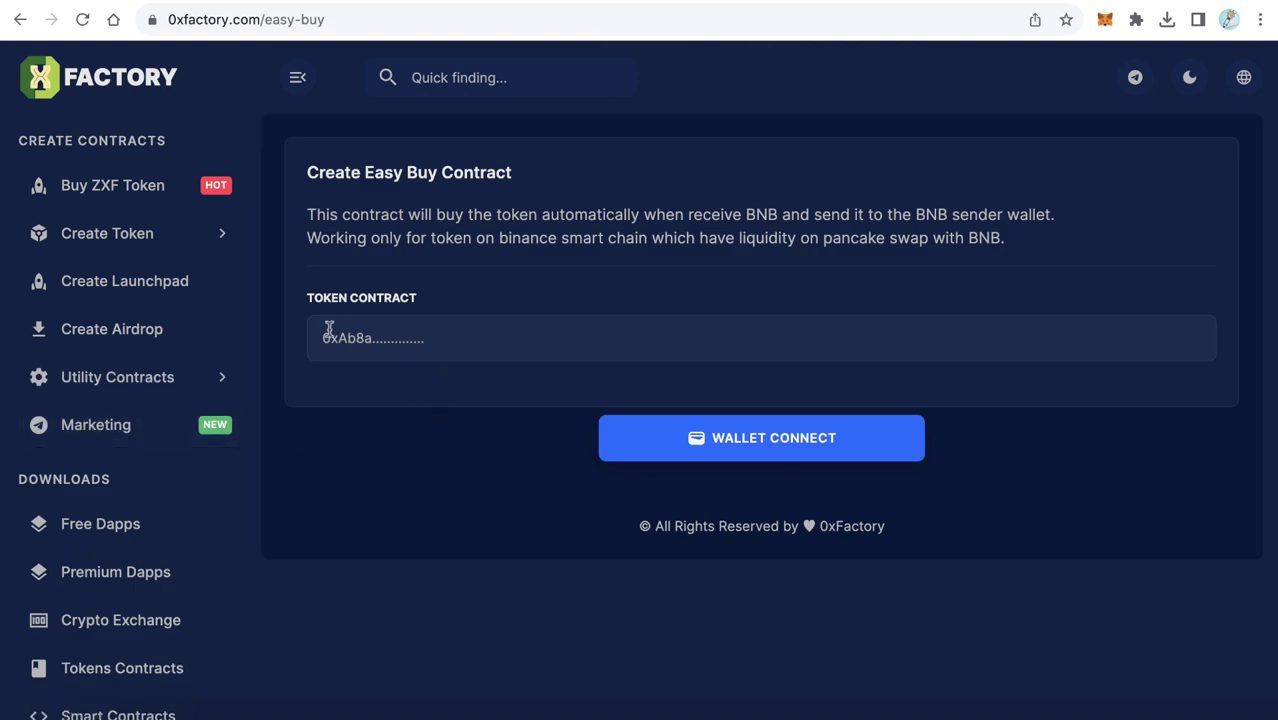
drag(315, 300, 434, 295)
click(440, 301)
Step: Copy the Chain Relay Network (CRLN) token contract address from BscScan and paste it as the Easy Buy form's token contract
click(820, 2)
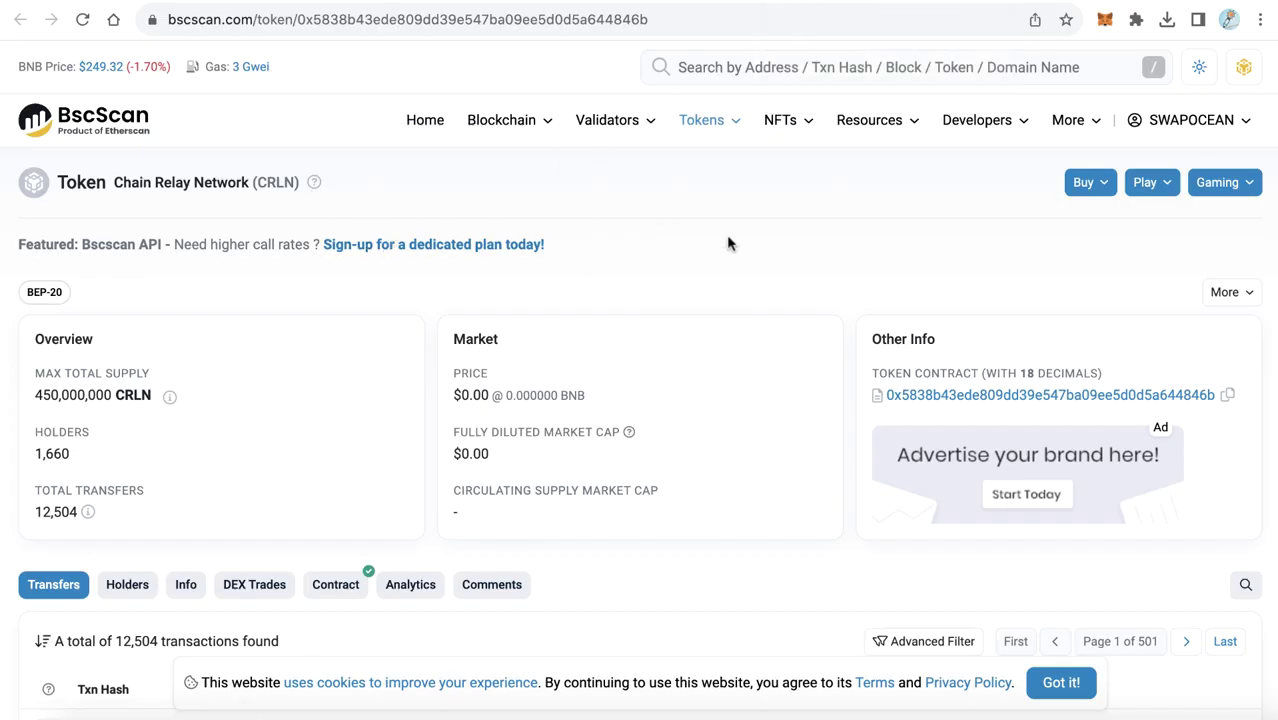
click(1229, 396)
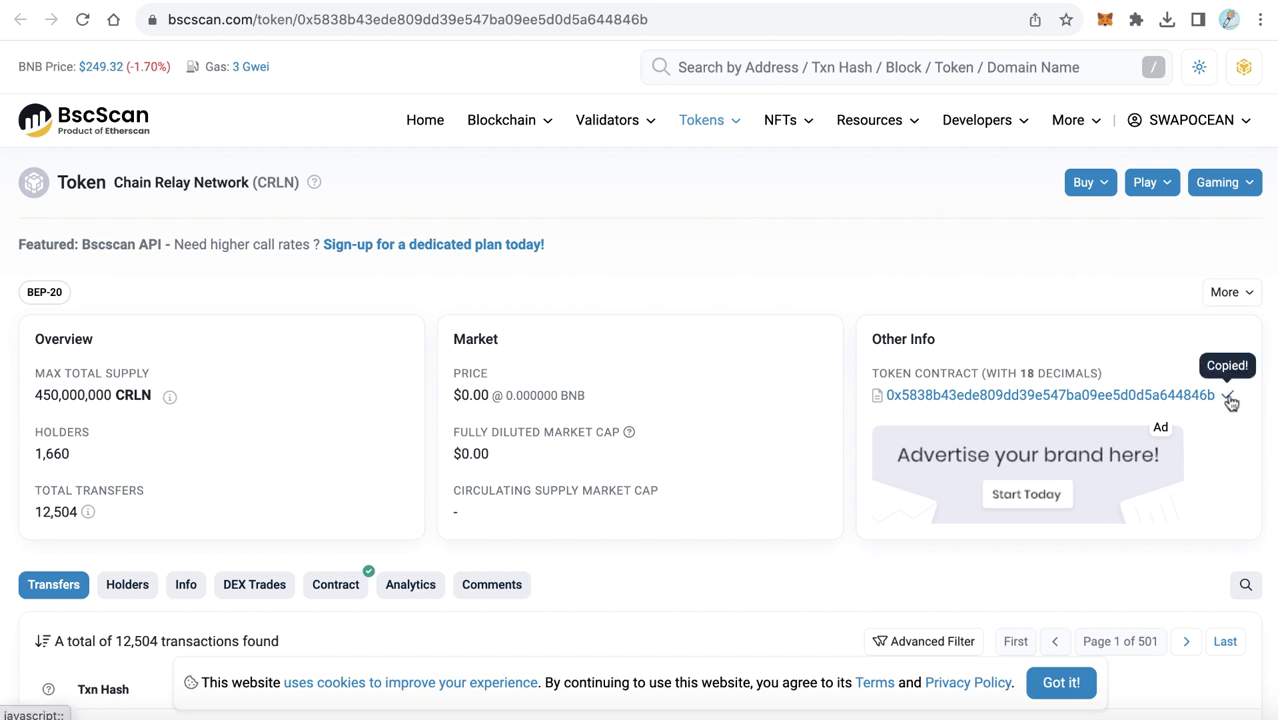
click(330, 3)
click(393, 340)
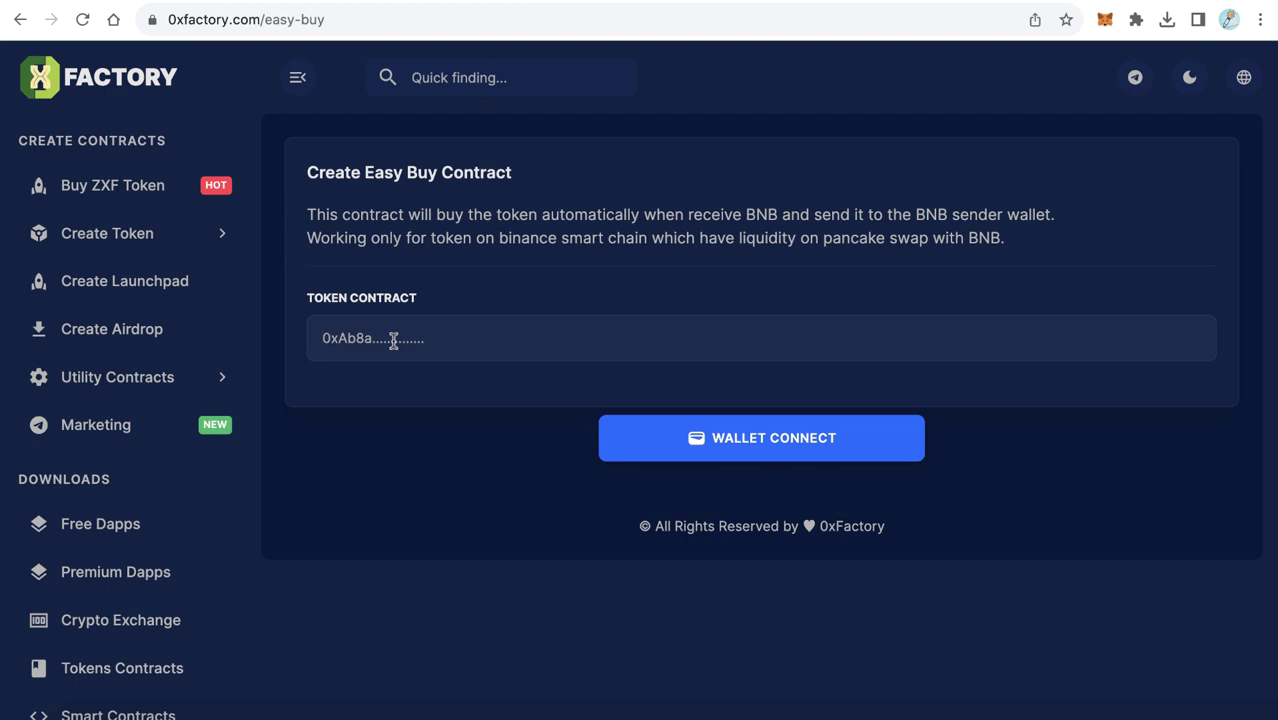
key(super+v)
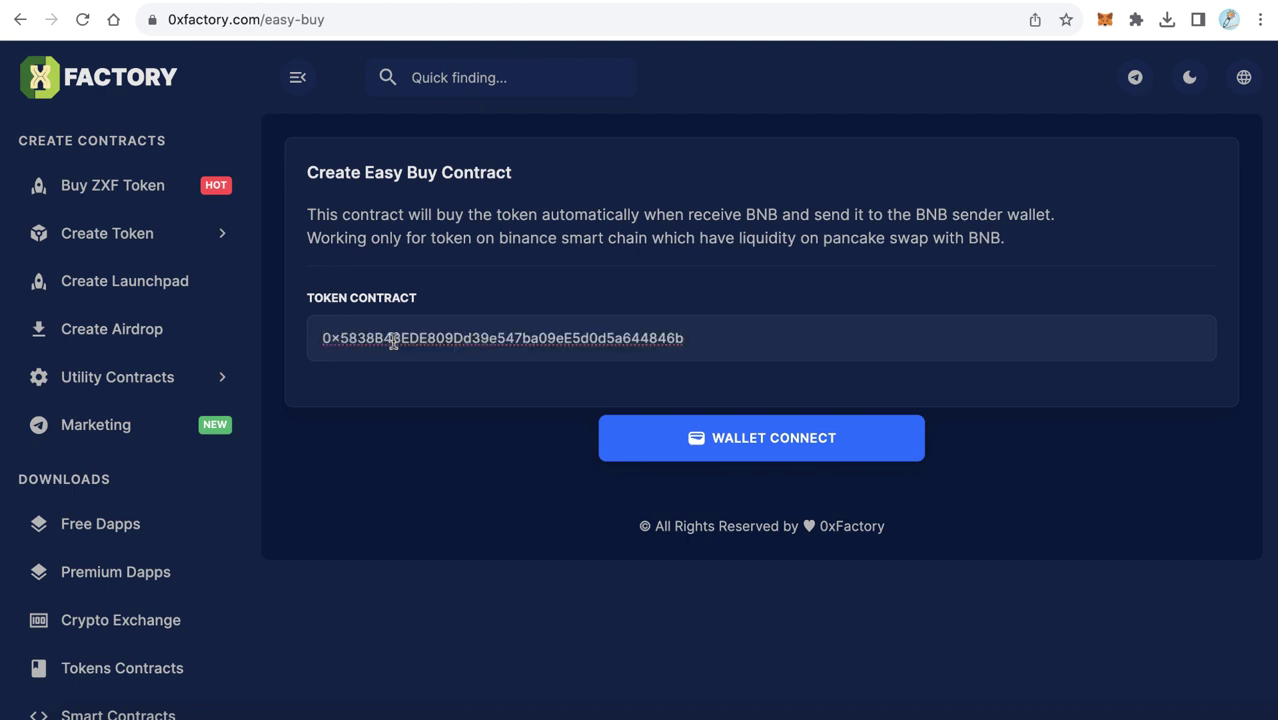
Step: Connect the MetaMask wallet to the Easy Buy contract creation page
click(769, 446)
click(1108, 19)
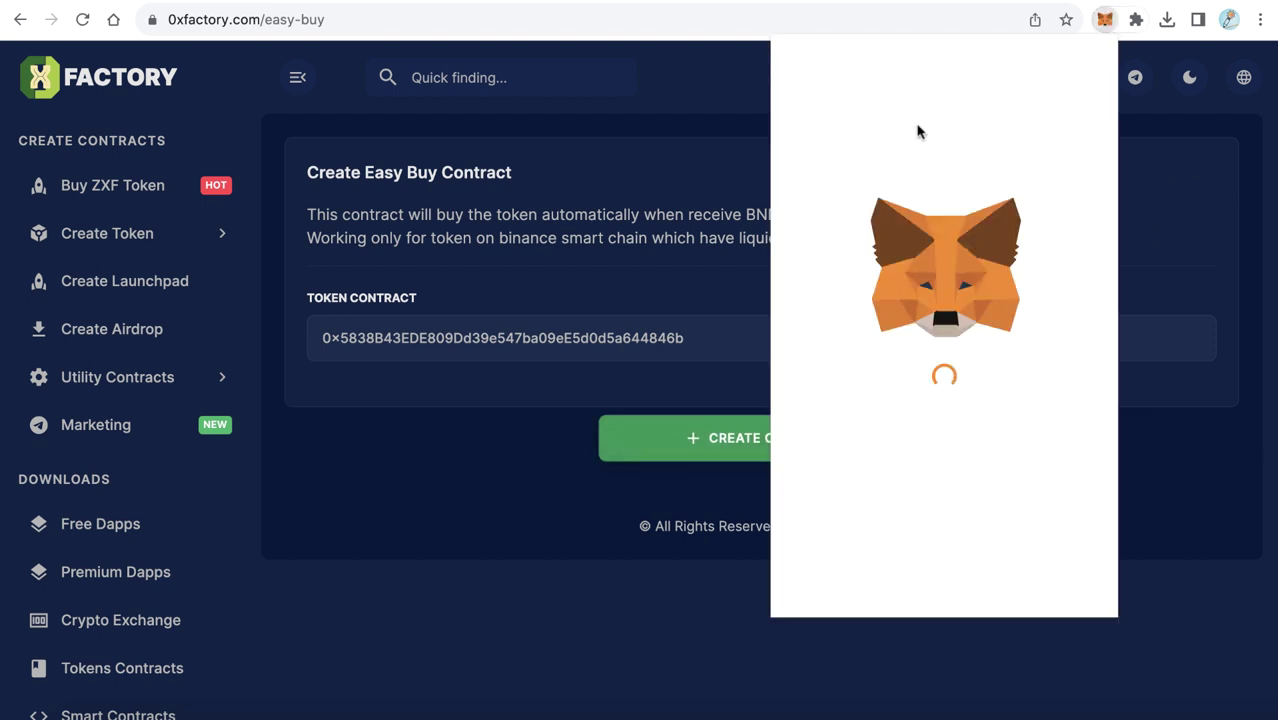
click(655, 204)
Step: Create the Easy Buy contract for the entered token and approve its transaction in MetaMask
click(736, 428)
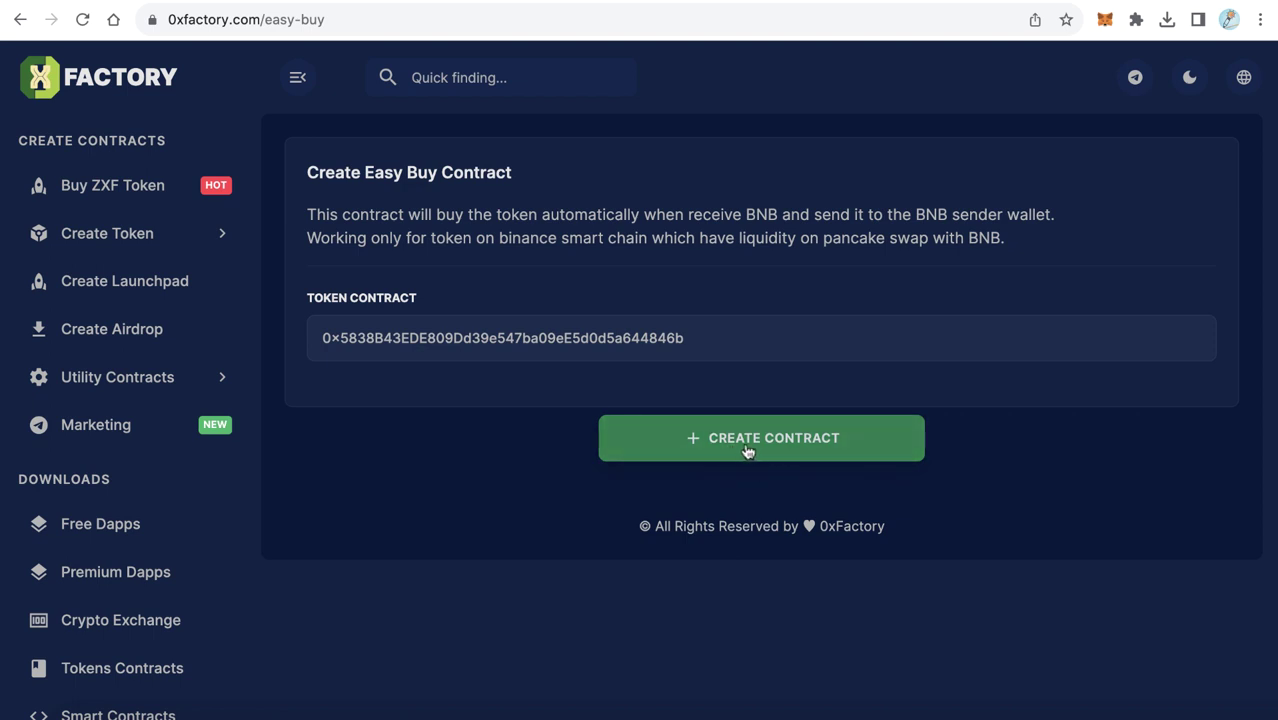
click(746, 446)
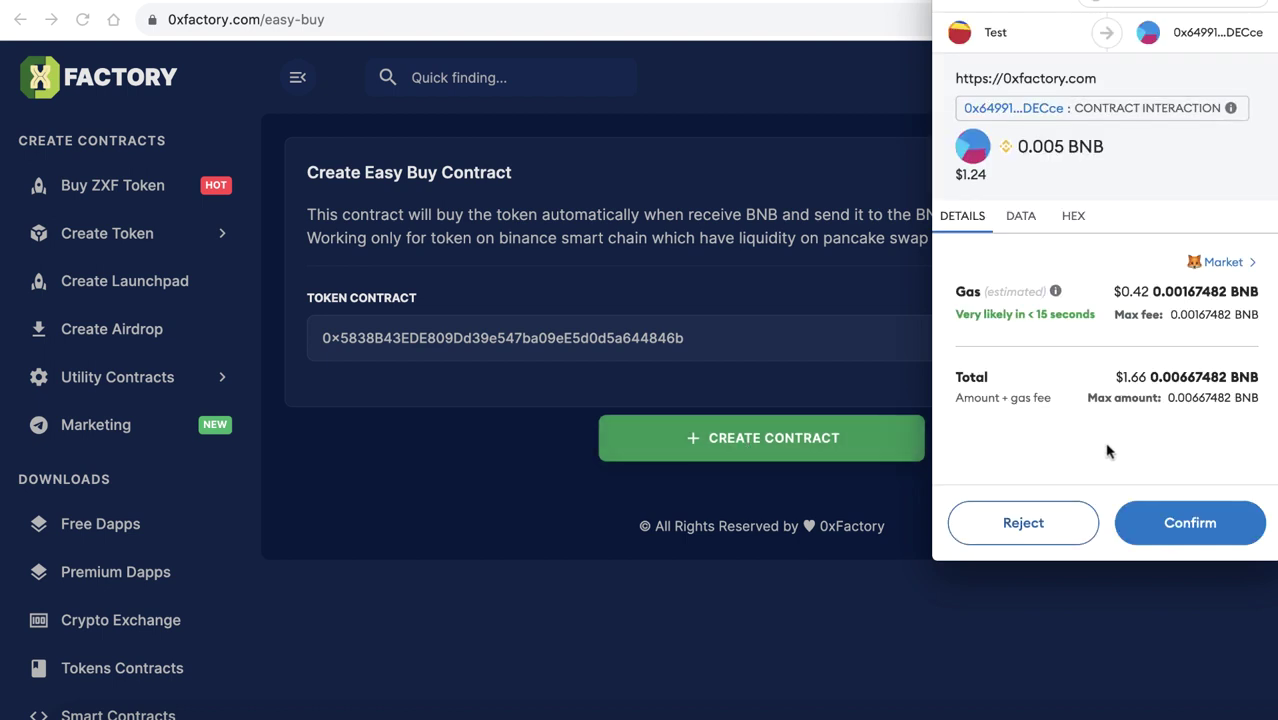
click(1181, 523)
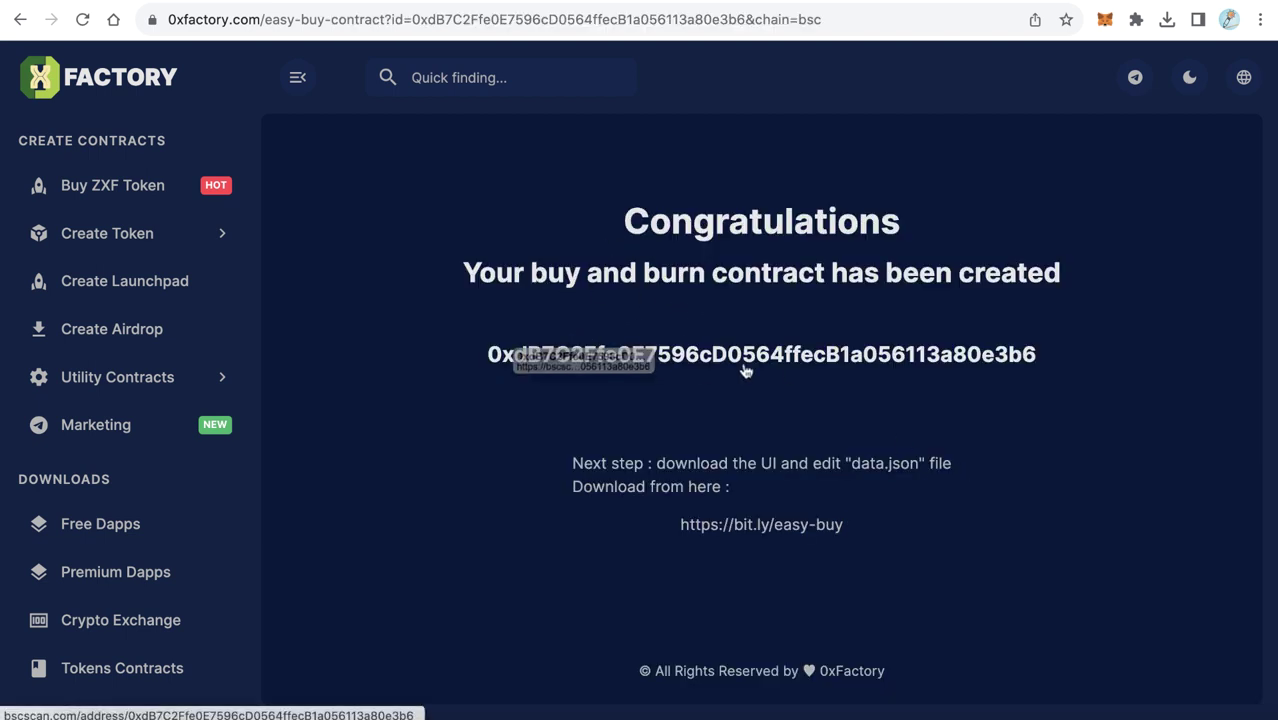
Step: Copy the new Easy Buy contract's address and paste it over the Easy Buy Contract value in data.json in TextEdit
drag(1046, 356, 488, 356)
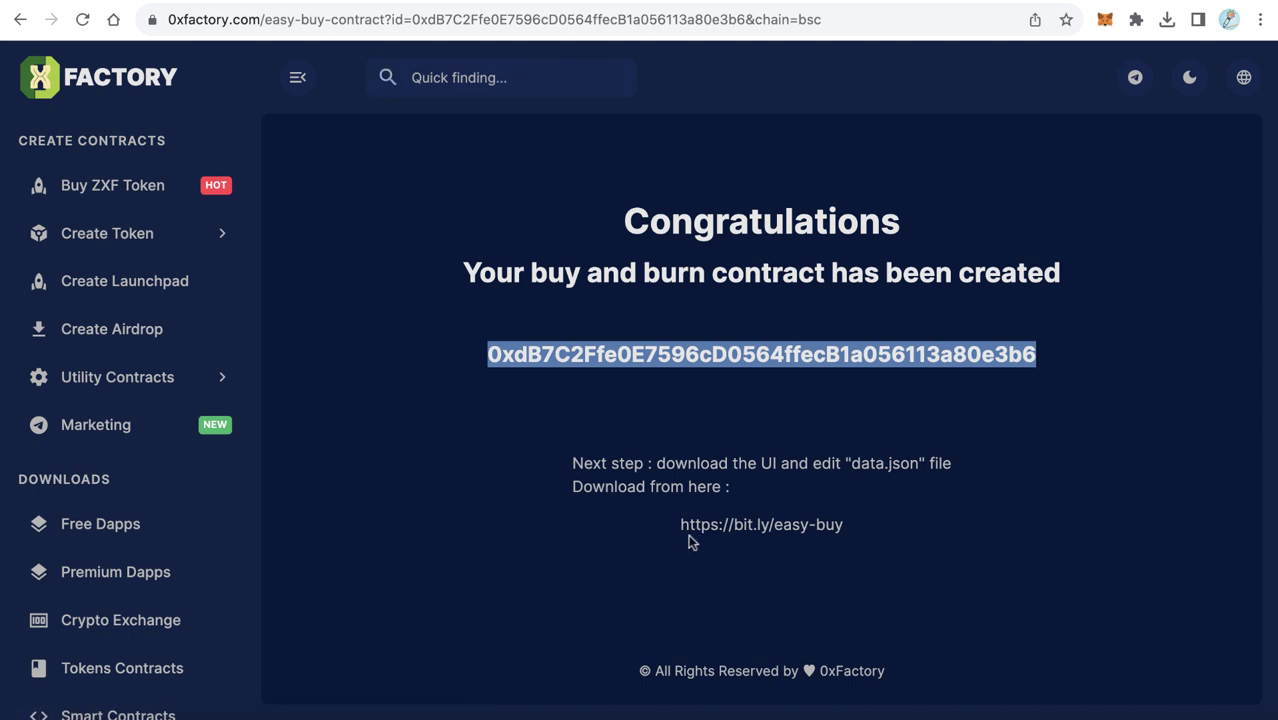
click(554, 714)
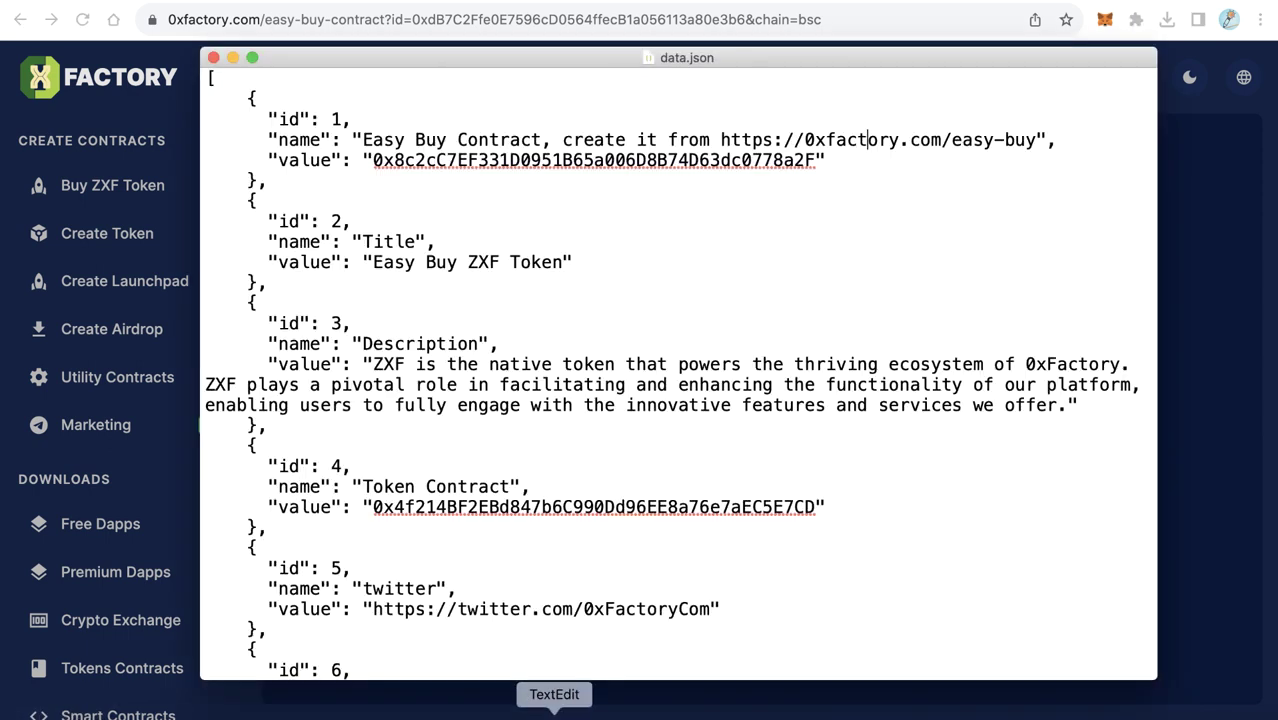
double_click(487, 162)
key(BackSpace)
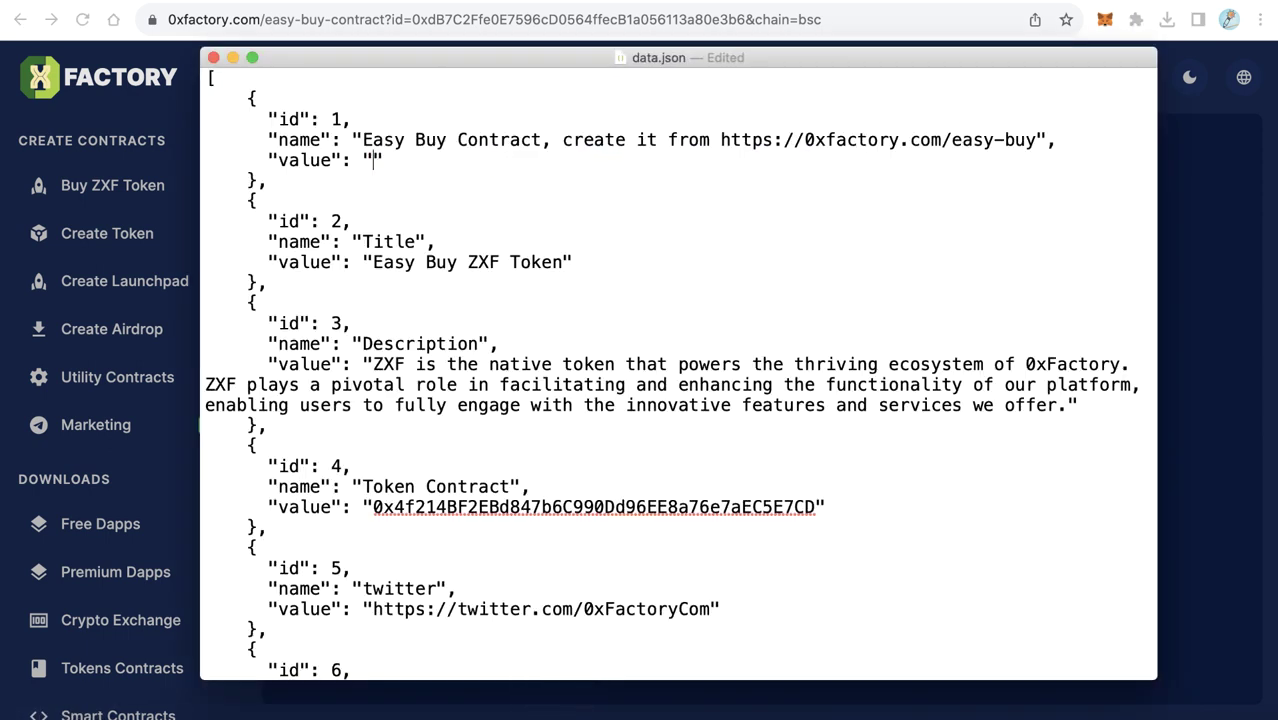
key(super+v)
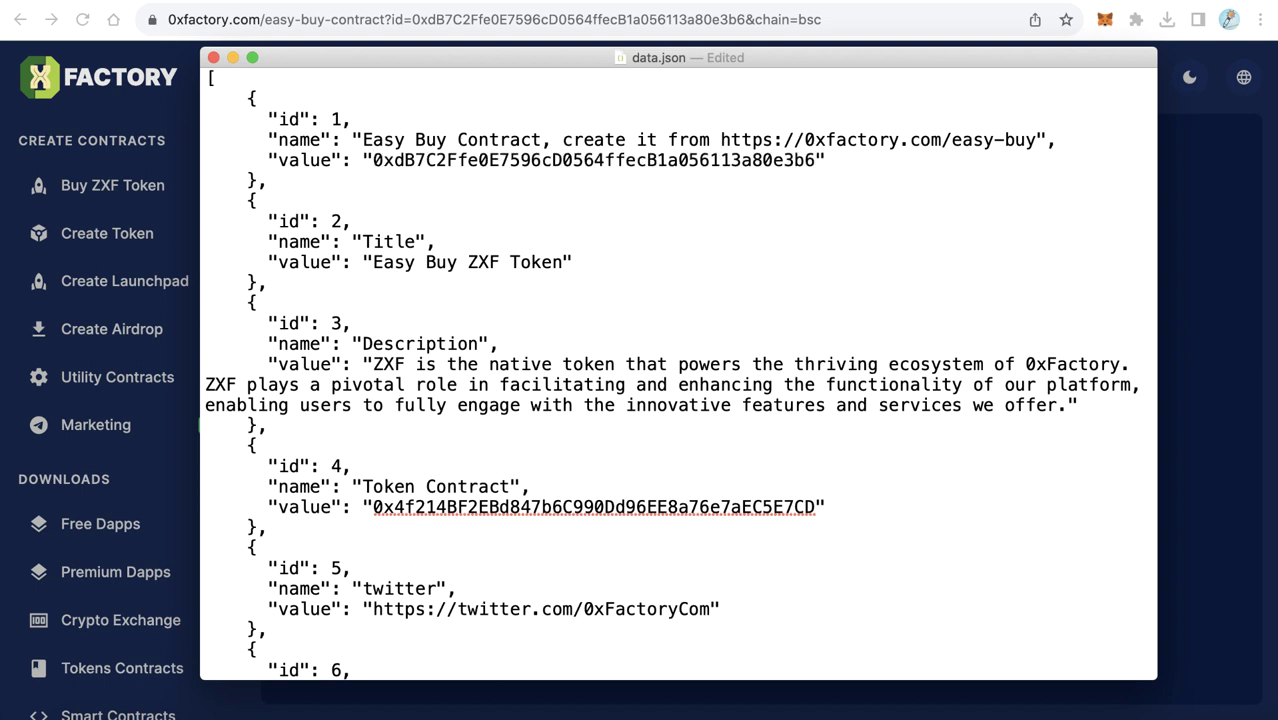
Step: Select the Title value "Easy Buy ZXF Token" in data.json and save the file
click(485, 182)
drag(373, 262, 564, 262)
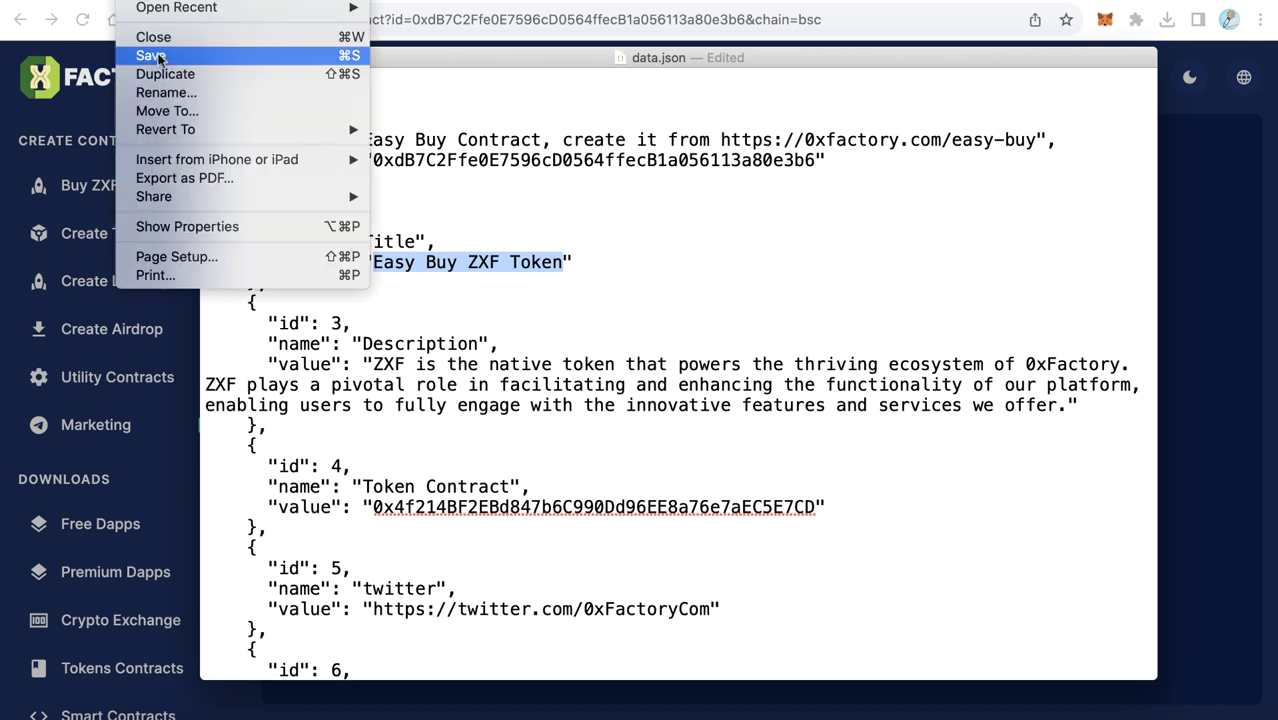
click(150, 51)
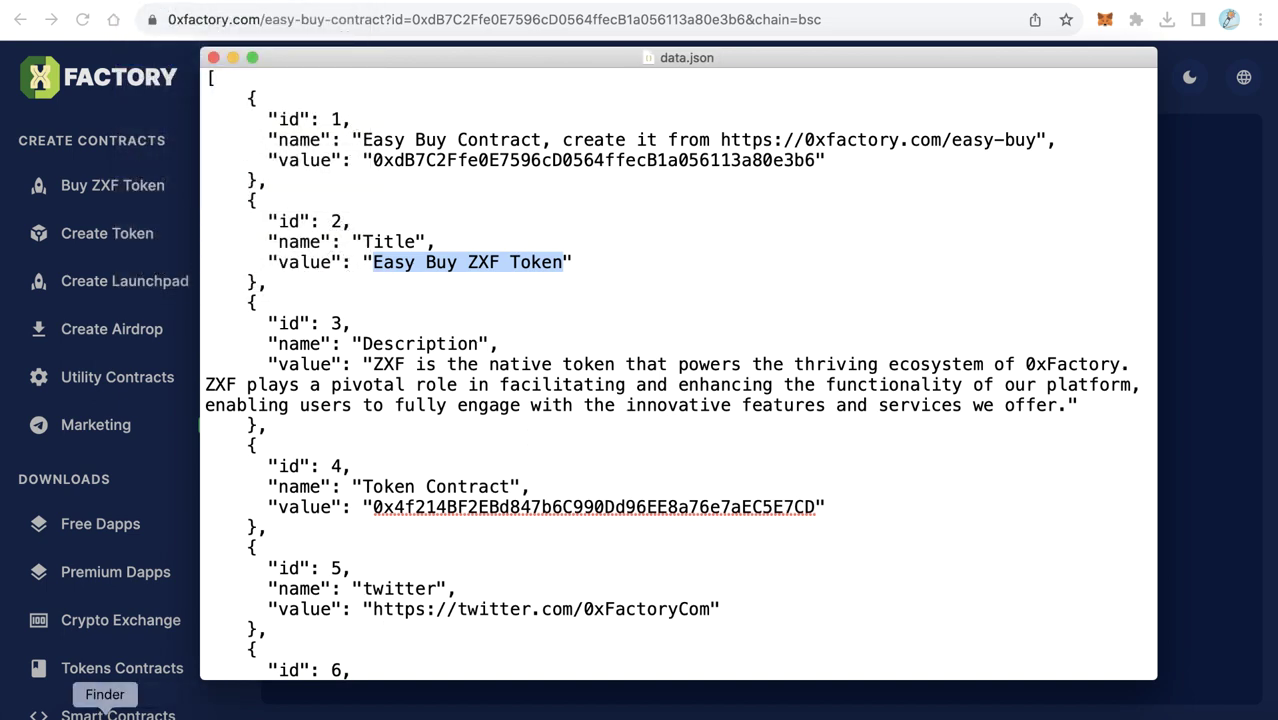
Step: Switch to Finder and select all the files and the static folder inside the EasyBuy folder
click(105, 710)
drag(1064, 420, 357, 180)
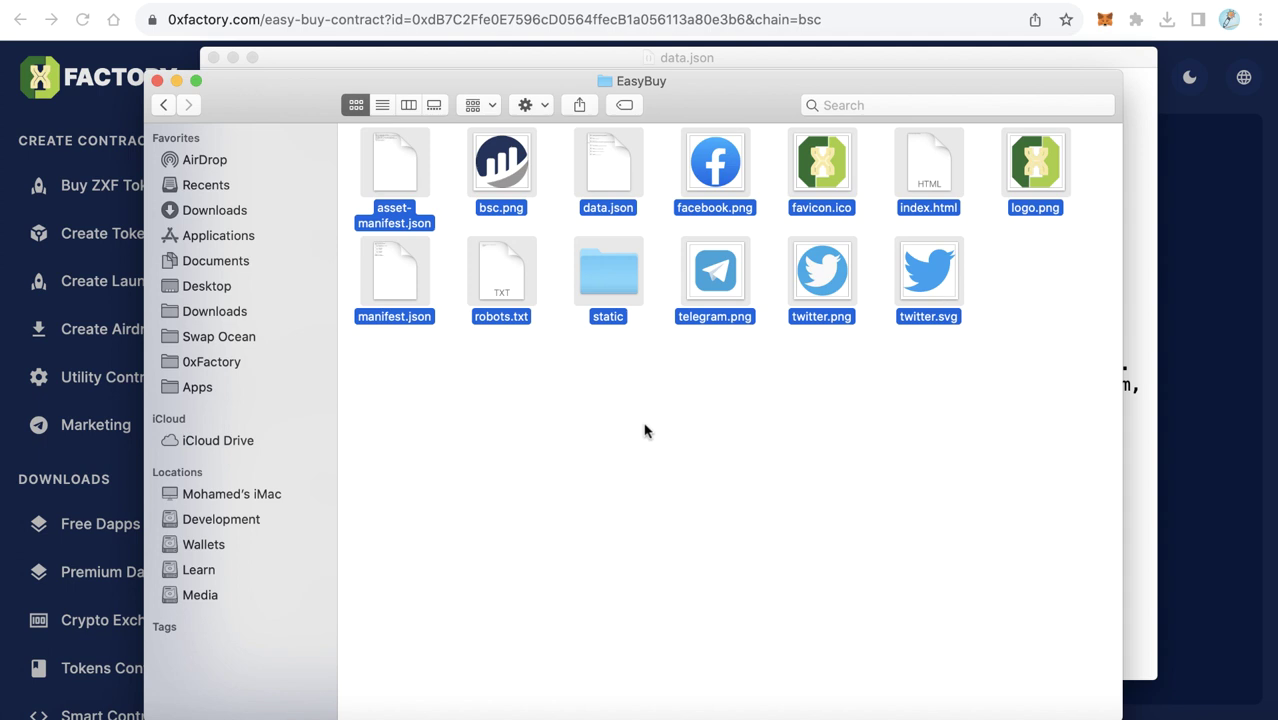
click(785, 450)
drag(1060, 450, 372, 194)
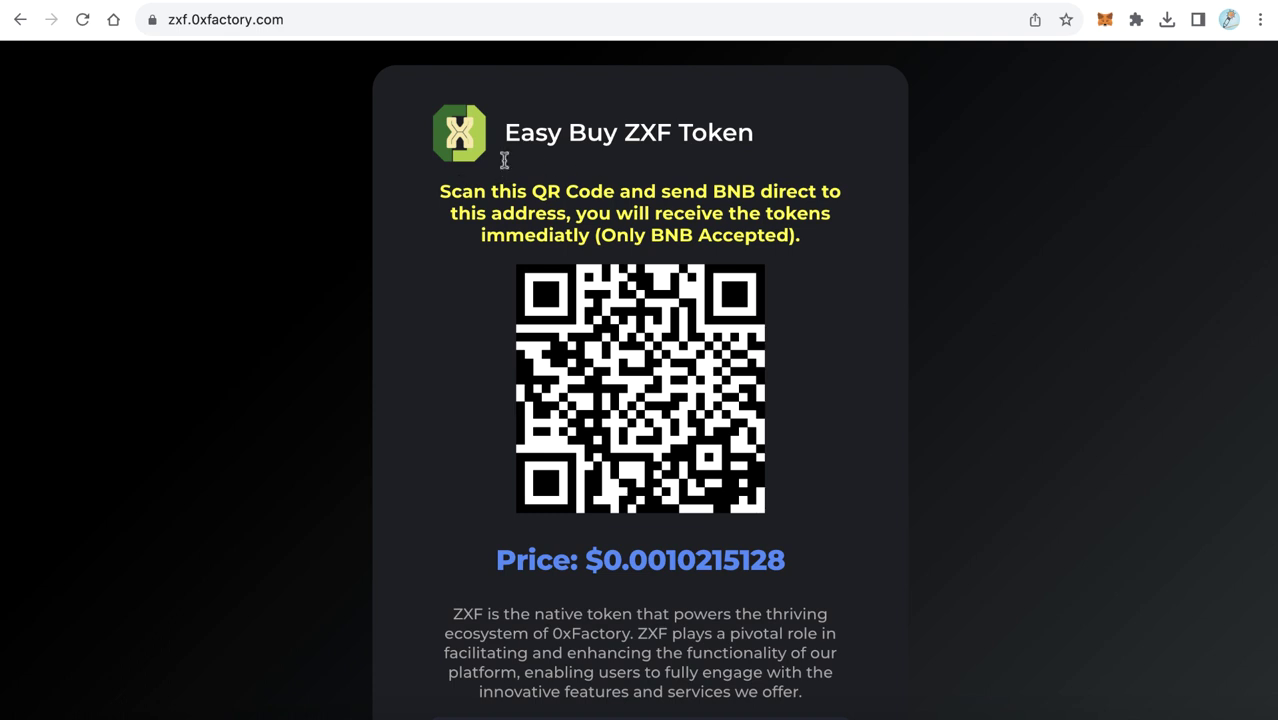
Step: Return to the Easy Buy ZXF Token page in the browser and look over its title, QR code and price
drag(504, 160, 864, 411)
click(867, 420)
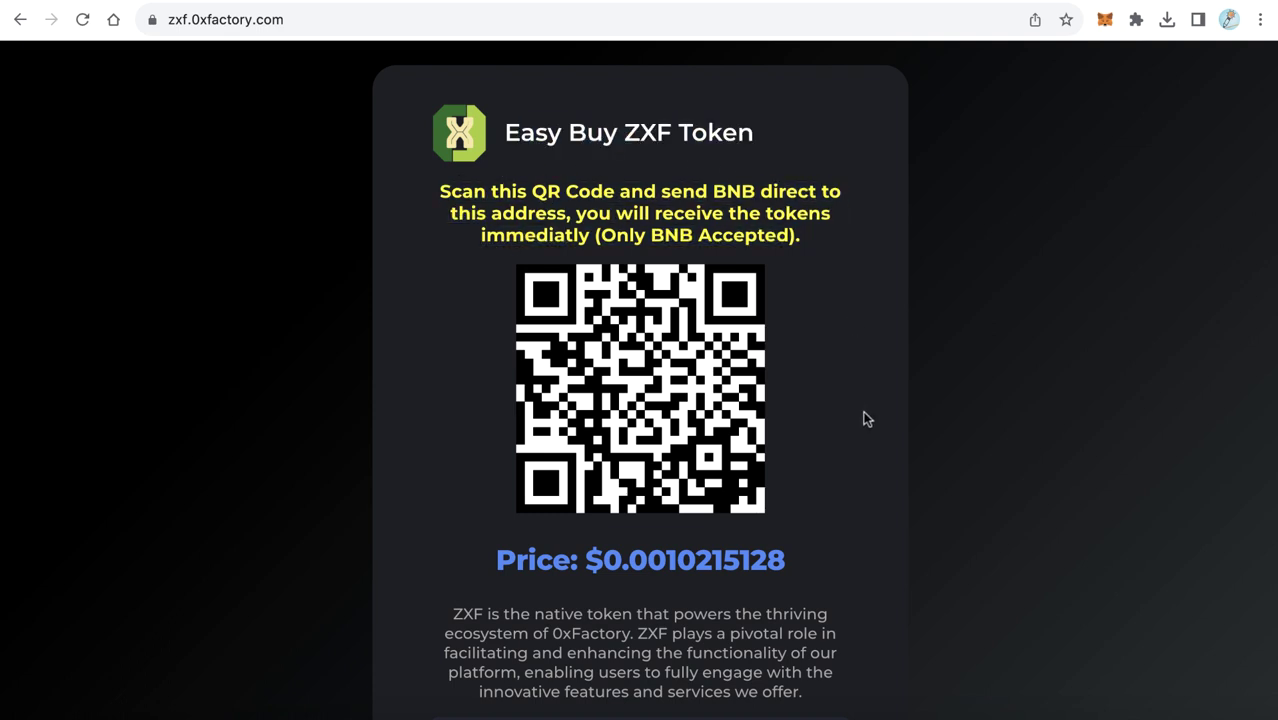